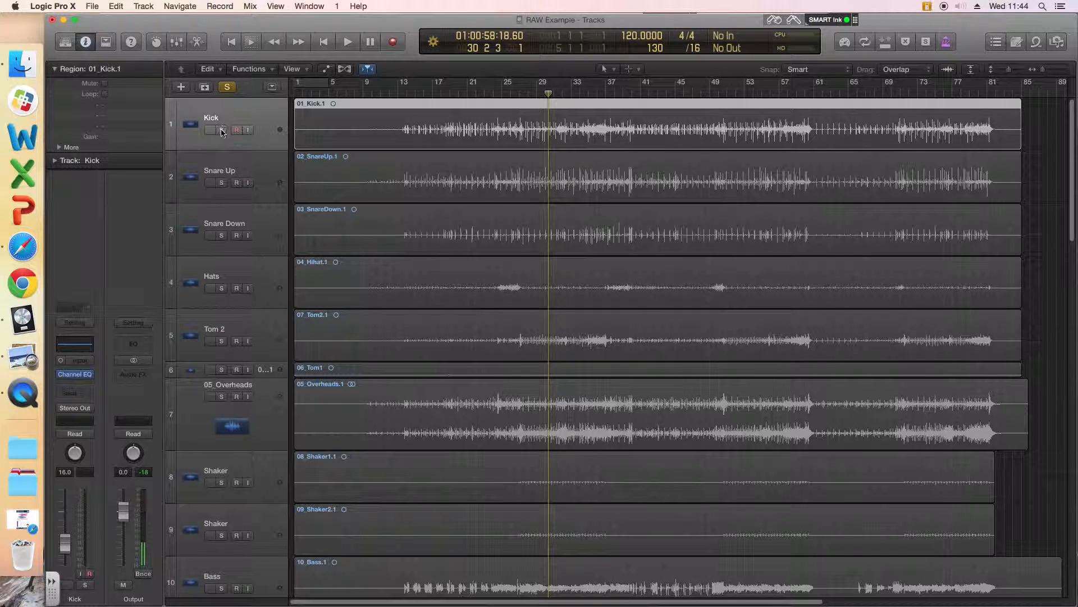
# Step: Solo the Kick track and keep it selected
pyautogui.click(223, 130)
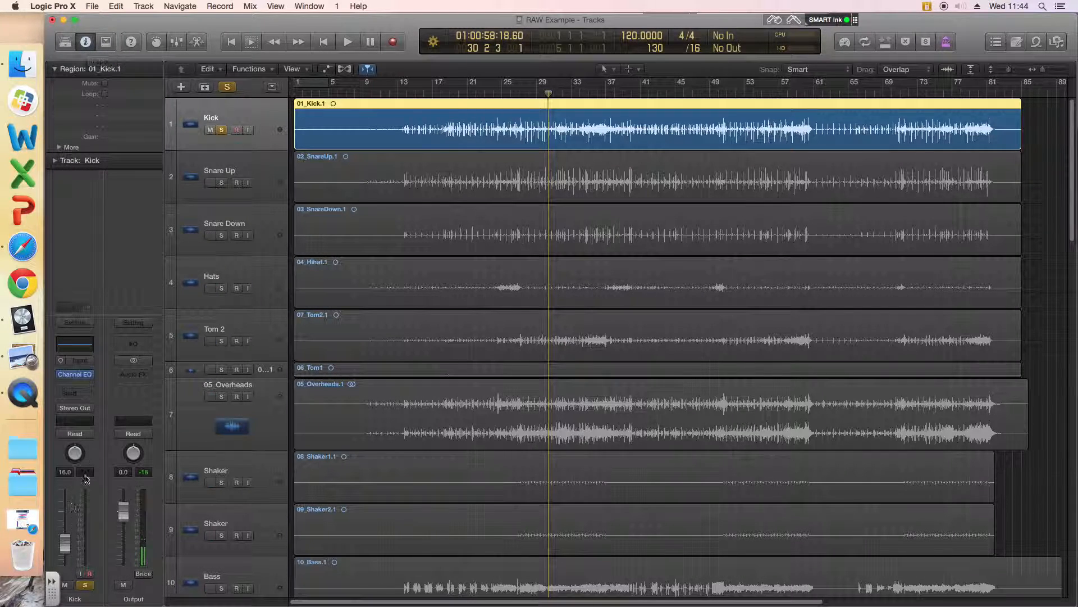
pyautogui.click(225, 171)
pyautogui.click(236, 121)
pyautogui.click(238, 168)
pyautogui.click(233, 120)
# Step: Hide the inspector and show it again beside the track list
pyautogui.click(87, 41)
pyautogui.click(87, 42)
pyautogui.click(86, 42)
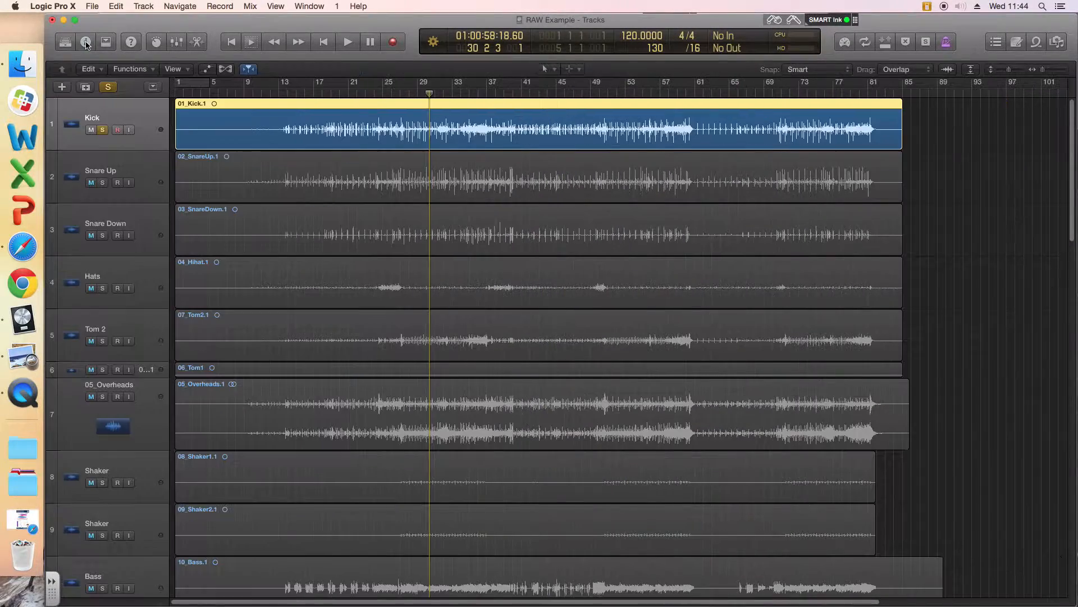
pyautogui.click(87, 42)
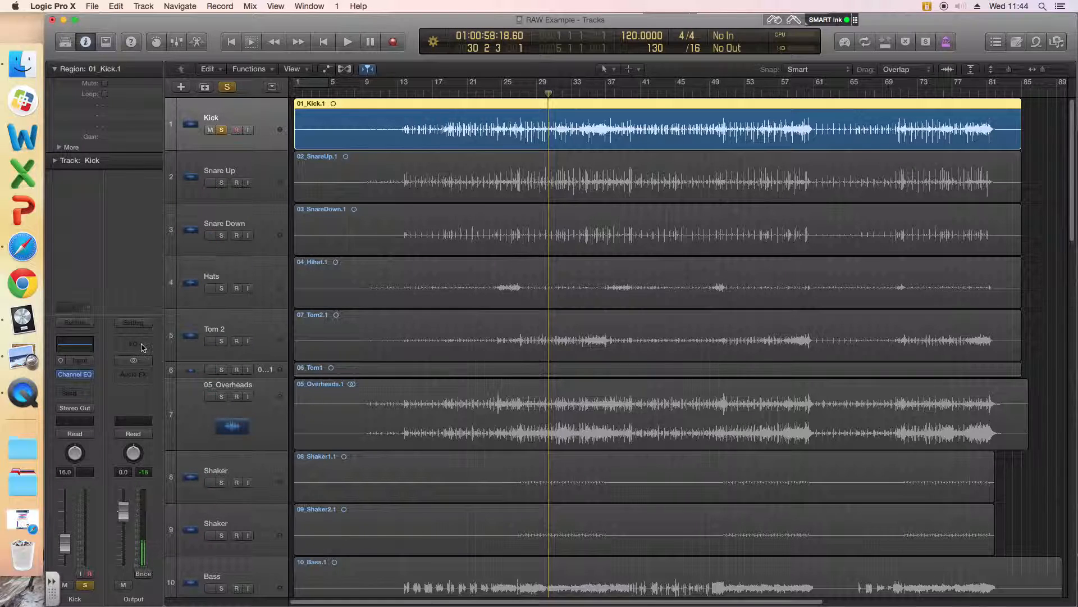
# Step: Open the Kick track's Channel EQ and enlarge its window to a 158% view over the tracks area
pyautogui.click(77, 347)
pyautogui.moveTo(545, 303); pyautogui.dragTo(452, 288)
pyautogui.moveTo(948, 447); pyautogui.dragTo(993, 476)
pyautogui.moveTo(534, 47); pyautogui.dragTo(517, 44)
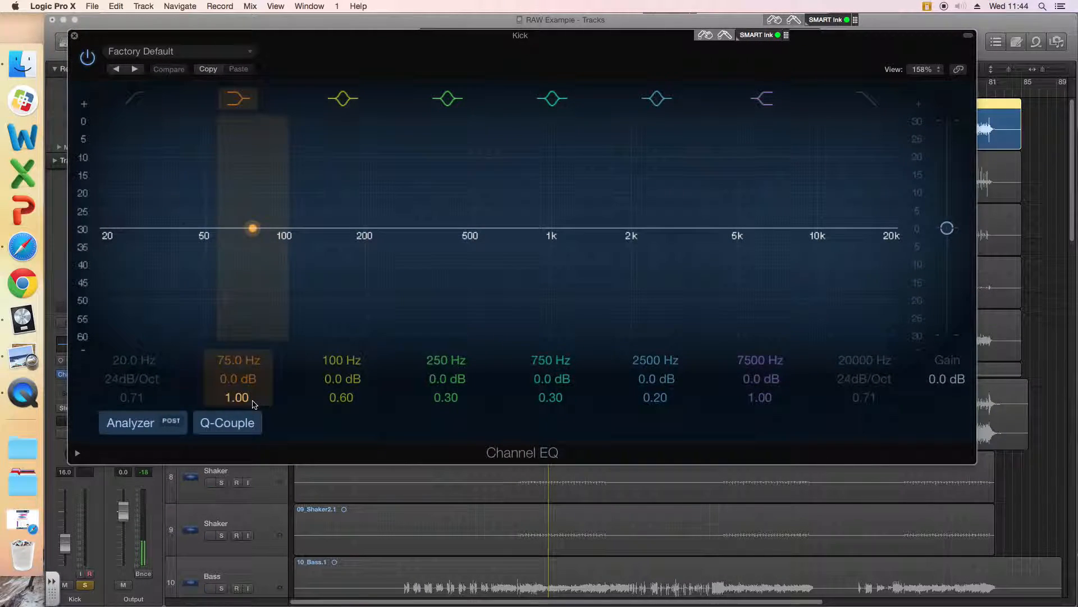
# Step: Switch the Channel EQ's Analyzer off and back on during playback to view the kick's spectrum, and stop playback
pyautogui.click(135, 430)
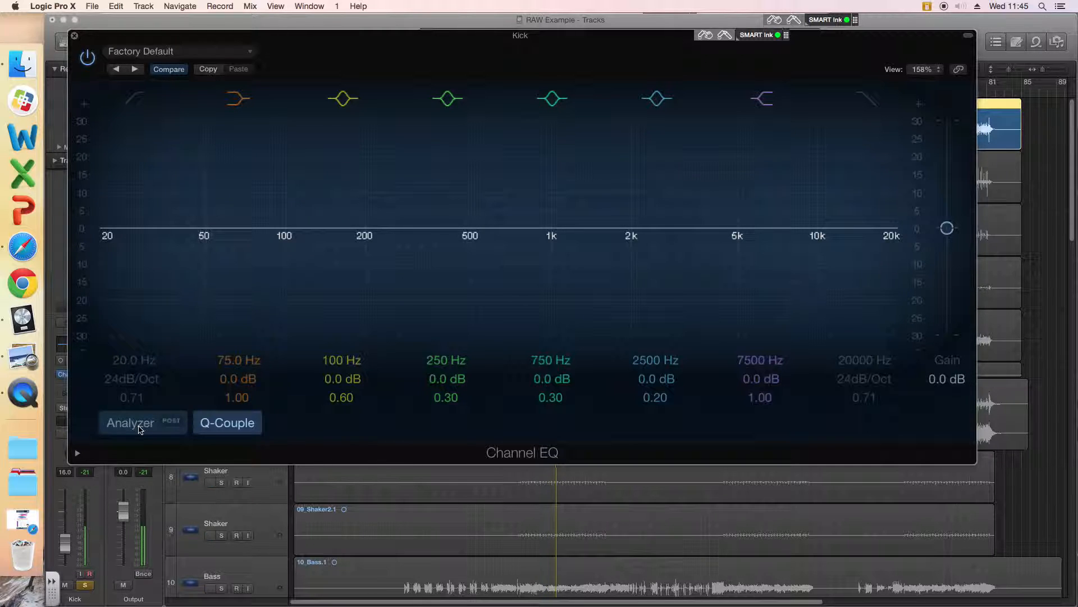
pyautogui.click(140, 429)
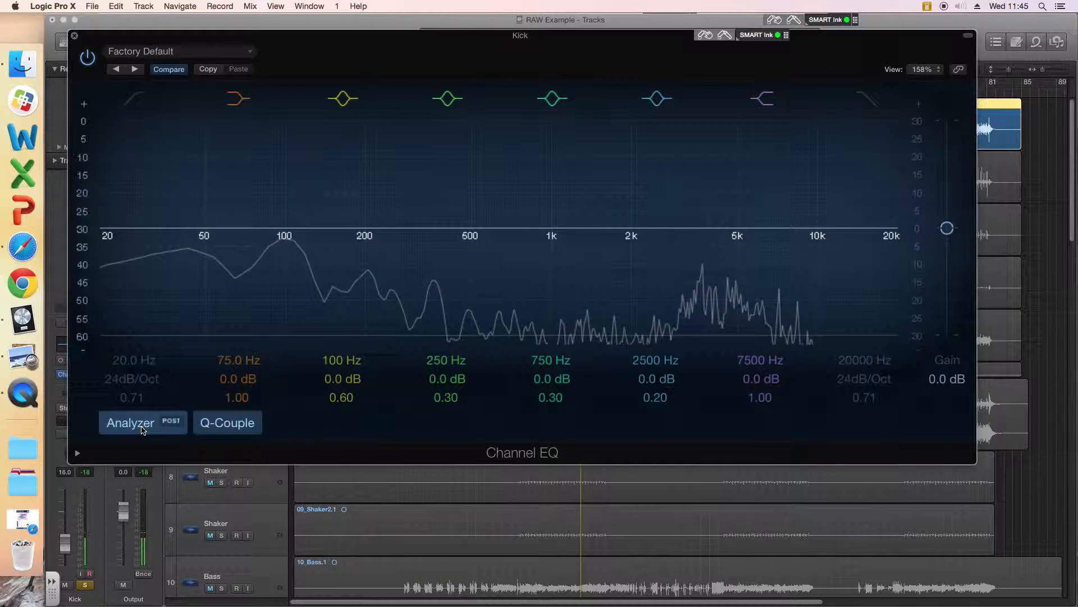
pyautogui.press('space')
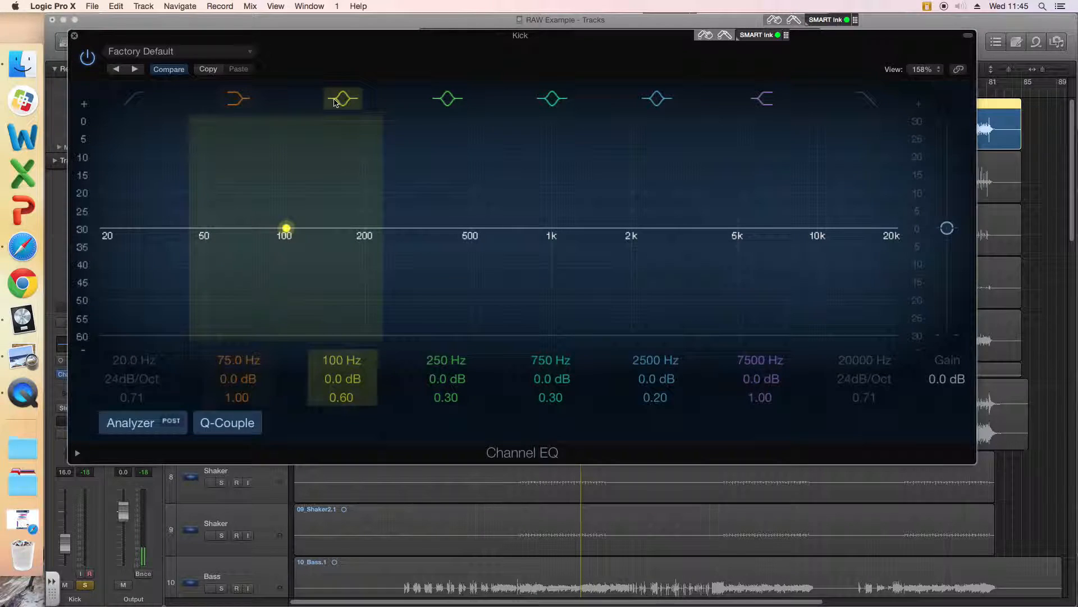
# Step: Enable the low-cut band, sweep it up and back down to 41.5 Hz with a Q of 0.10, and switch it off
pyautogui.click(134, 99)
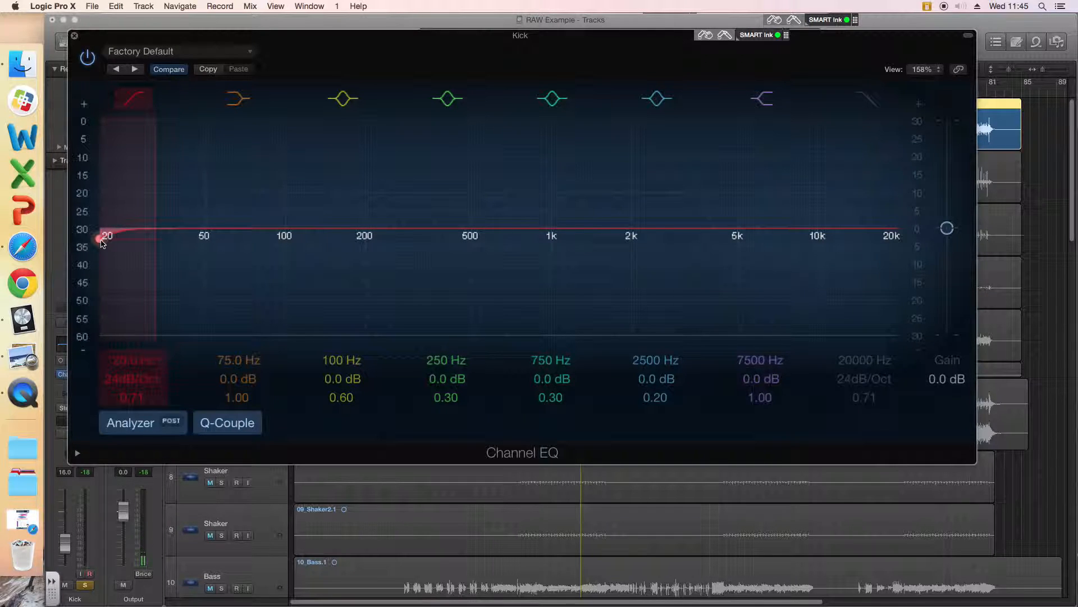
pyautogui.moveTo(103, 242); pyautogui.dragTo(666, 236)
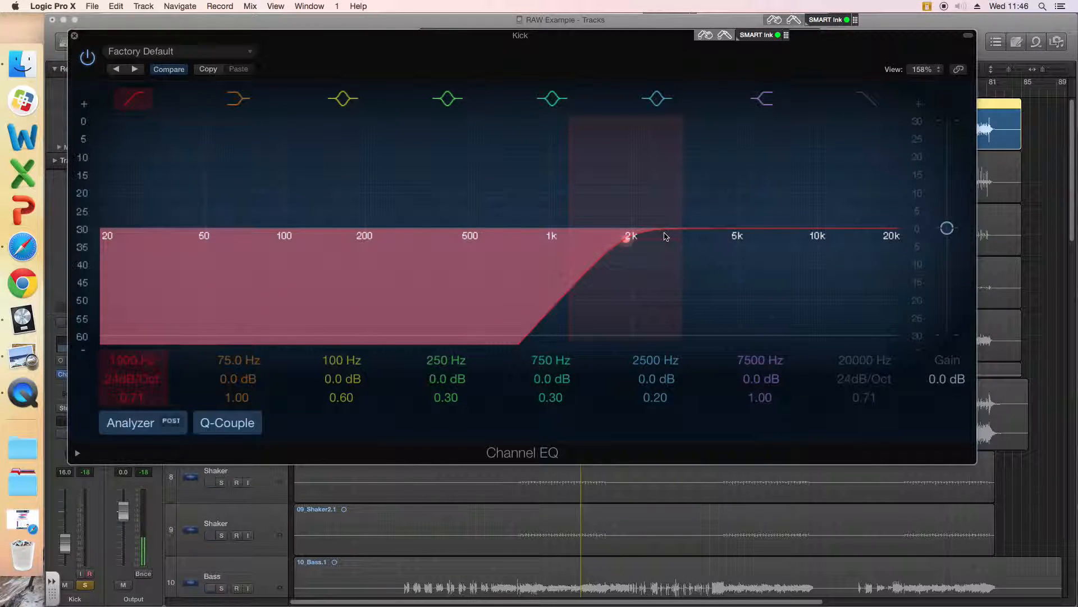
pyautogui.moveTo(666, 236); pyautogui.dragTo(169, 272)
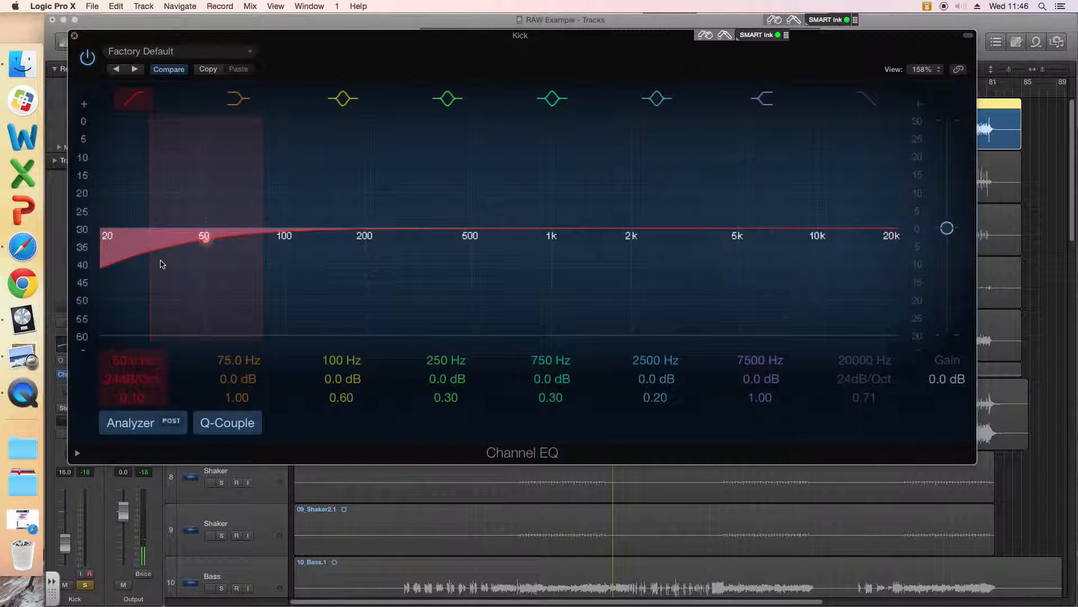
pyautogui.moveTo(206, 237); pyautogui.dragTo(185, 242)
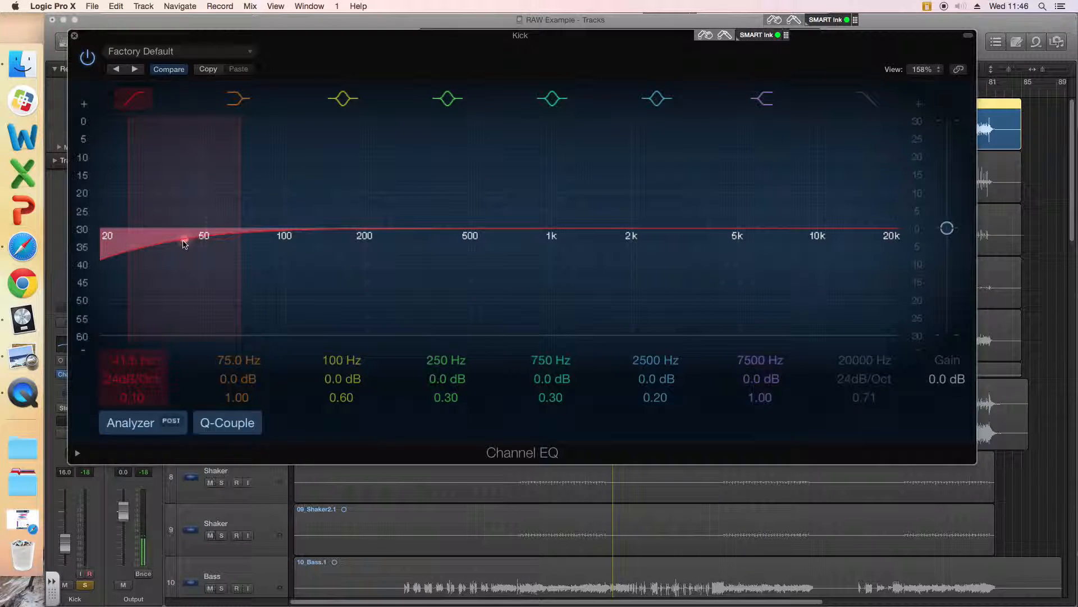
pyautogui.click(136, 100)
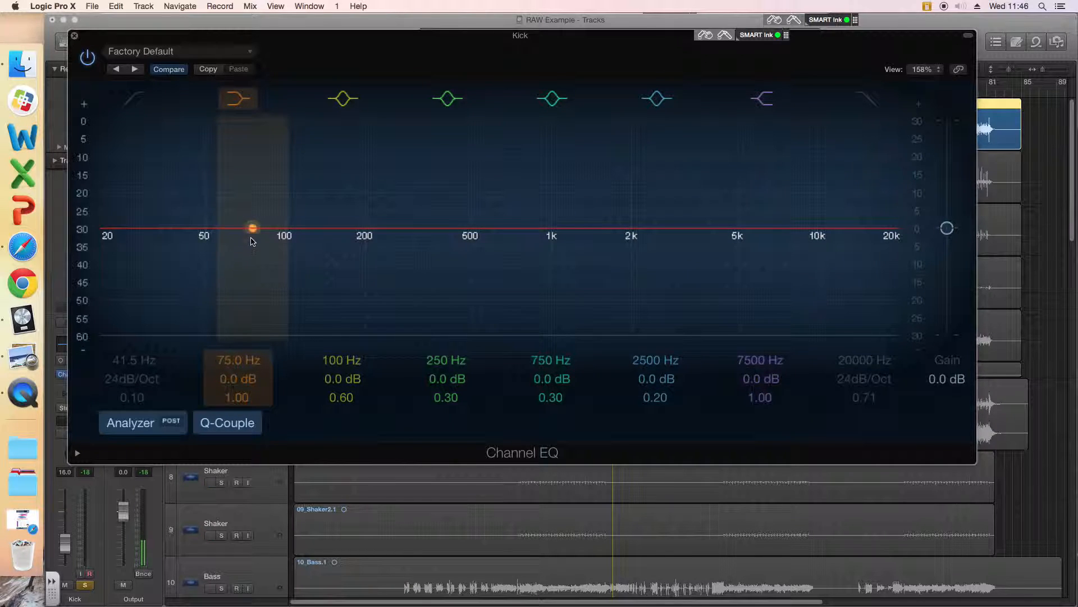
# Step: Set the high-shelf band to 5200 Hz with a gain of 0.5 dB
pyautogui.moveTo(253, 230)
pyautogui.mouseDown()
pyautogui.moveTo(252, 192)
pyautogui.moveTo(250, 260)
pyautogui.moveTo(257, 183)
pyautogui.moveTo(254, 257)
pyautogui.moveTo(256, 204)
pyautogui.moveTo(253, 230)
pyautogui.mouseUp()
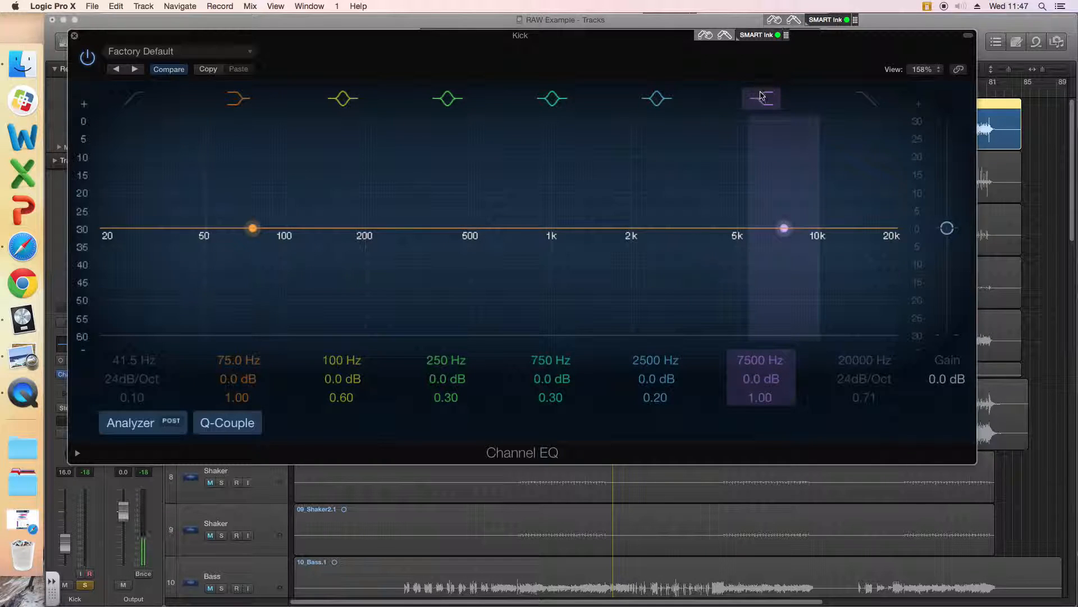
pyautogui.moveTo(784, 229); pyautogui.dragTo(736, 229)
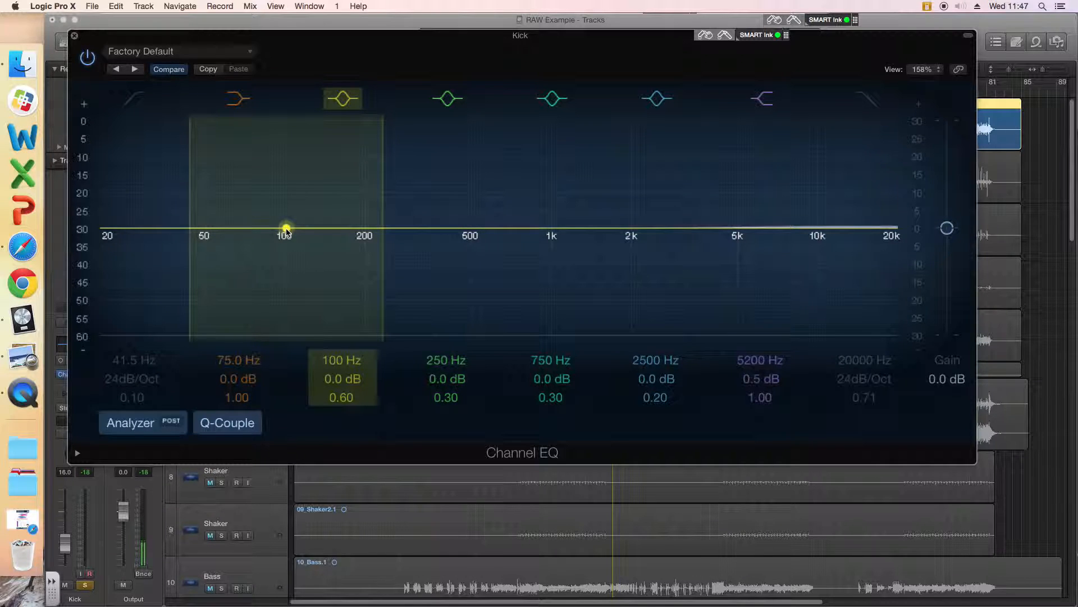
# Step: Try boosting the 100 Hz bell band by 17.5 dB and 13.5 dB, and return its gain to 0 dB
pyautogui.moveTo(287, 229); pyautogui.dragTo(286, 166)
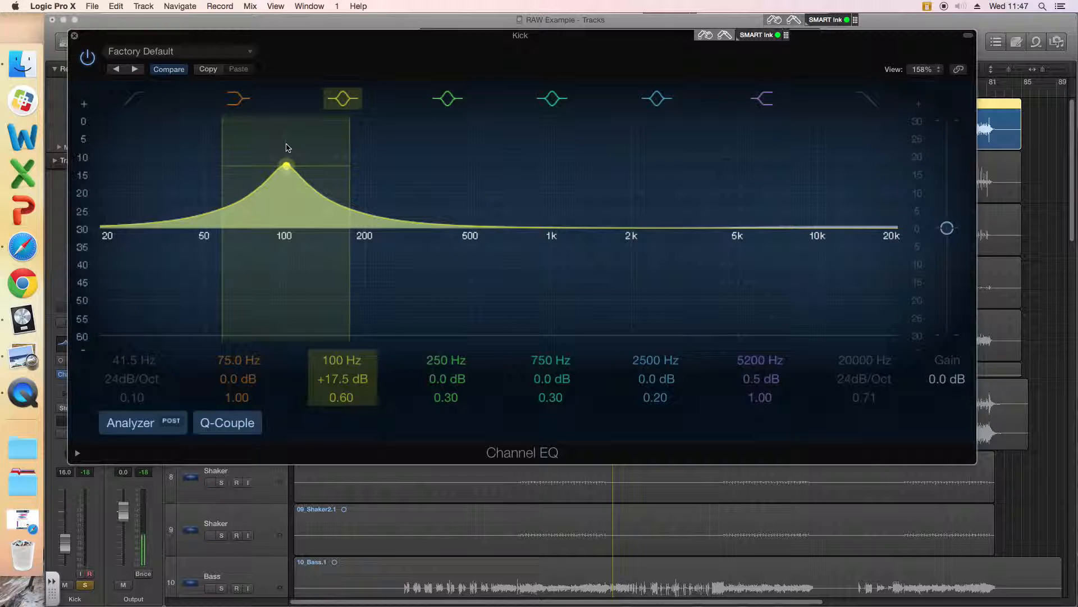
pyautogui.moveTo(287, 148); pyautogui.dragTo(288, 165)
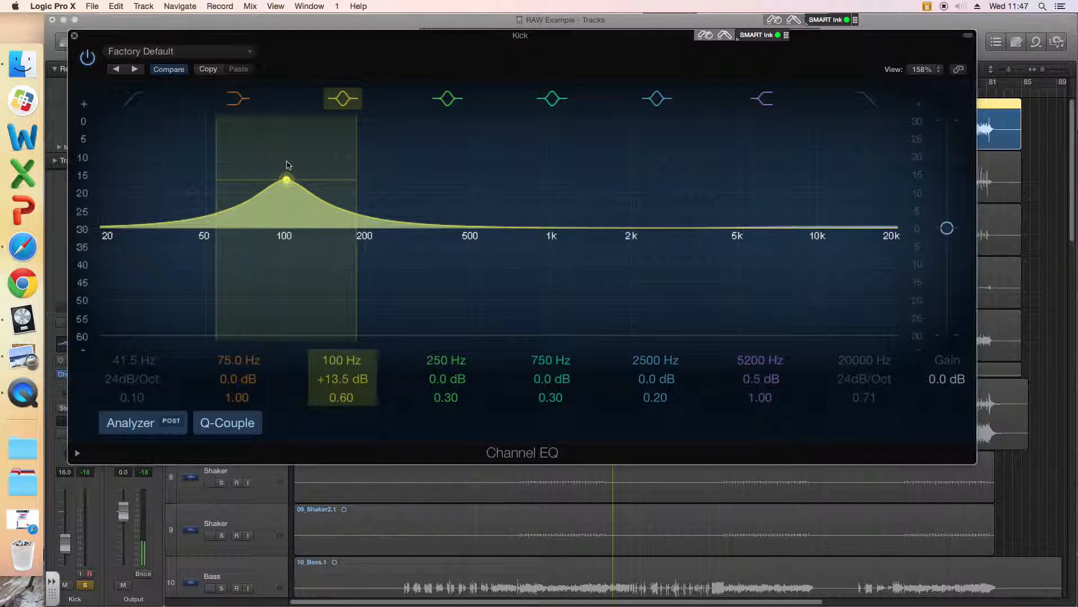
pyautogui.moveTo(288, 164); pyautogui.dragTo(285, 232)
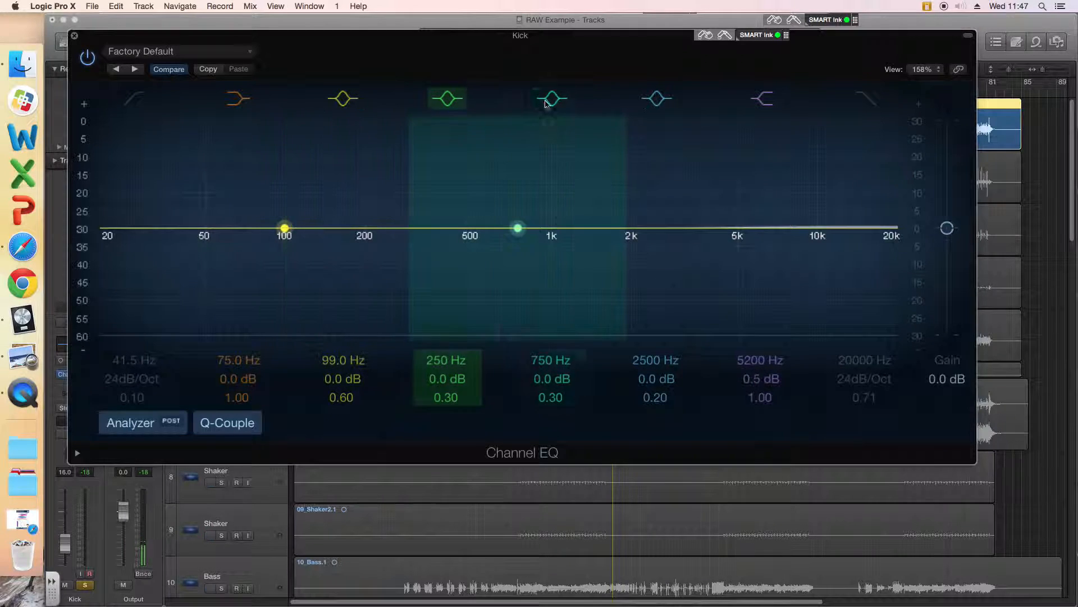
# Step: Boost the 2500 Hz bell band to +14.0 dB at 2450 Hz and shift the 99 Hz band to 104 Hz
pyautogui.moveTo(657, 228); pyautogui.dragTo(656, 163)
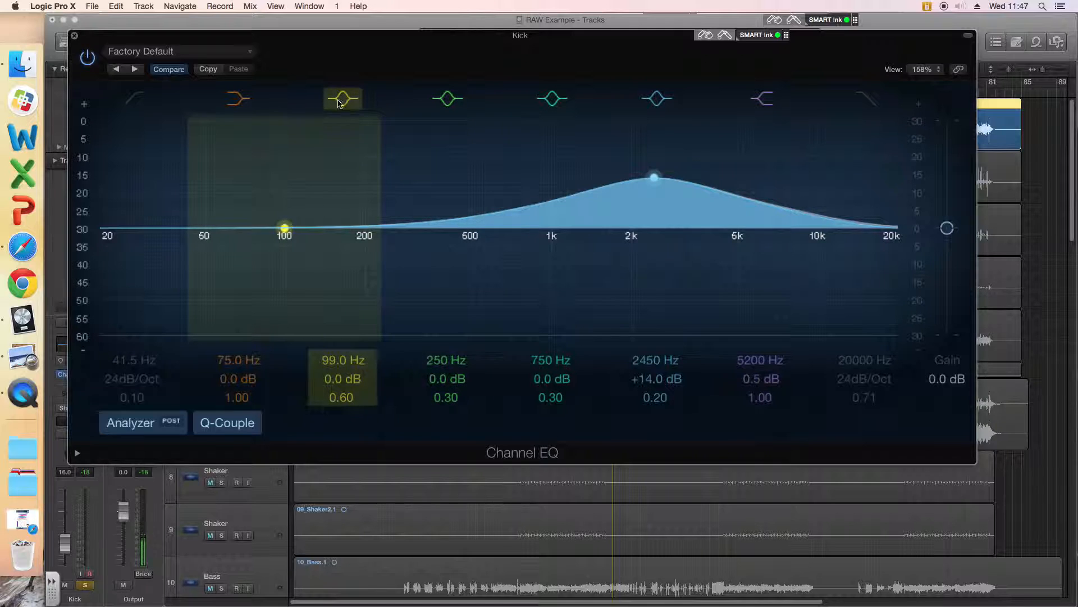
pyautogui.moveTo(286, 230)
pyautogui.mouseDown()
pyautogui.moveTo(288, 160)
pyautogui.moveTo(289, 228)
pyautogui.mouseUp()
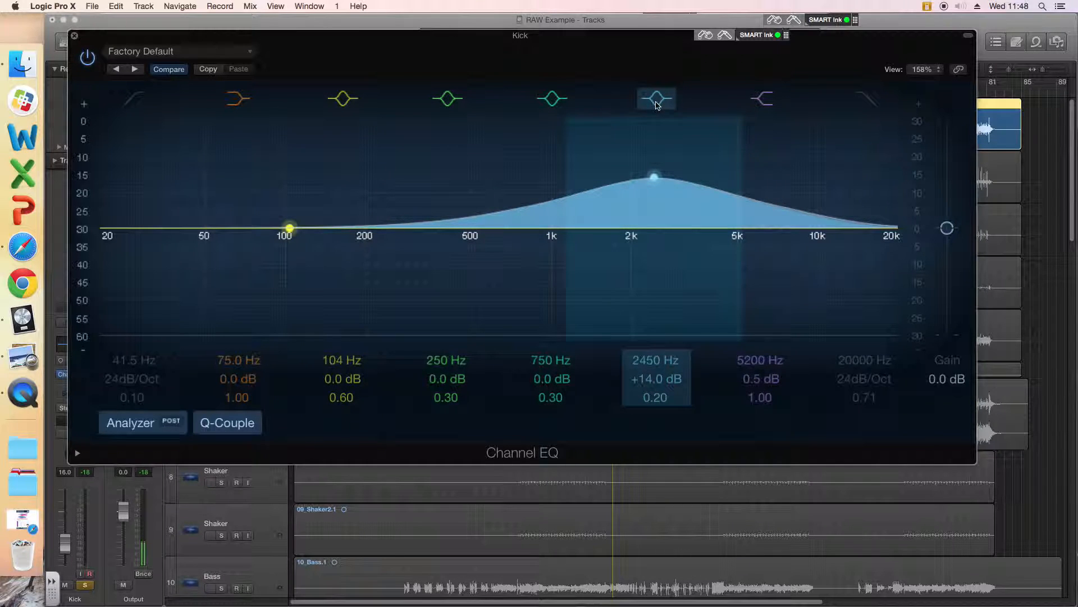
# Step: Toggle the 75, 104, 250, 750 and 2450 Hz bands off and on, leaving only the 2450 Hz band off
pyautogui.click(238, 99)
pyautogui.click(342, 99)
pyautogui.click(447, 99)
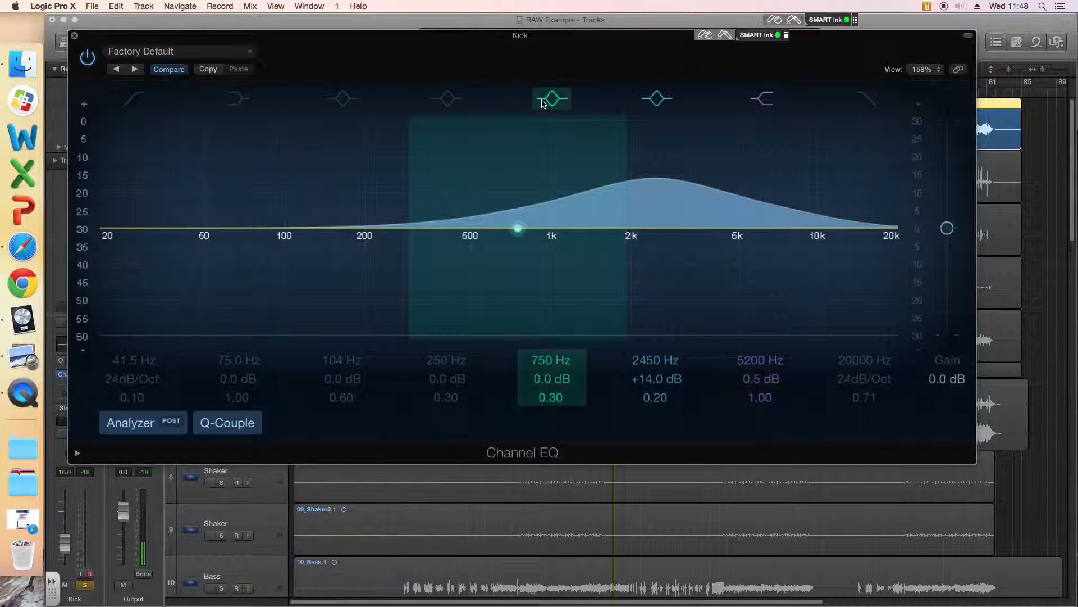
pyautogui.click(552, 99)
pyautogui.click(656, 99)
pyautogui.click(550, 99)
pyautogui.click(655, 99)
pyautogui.click(448, 98)
pyautogui.click(337, 99)
pyautogui.click(238, 99)
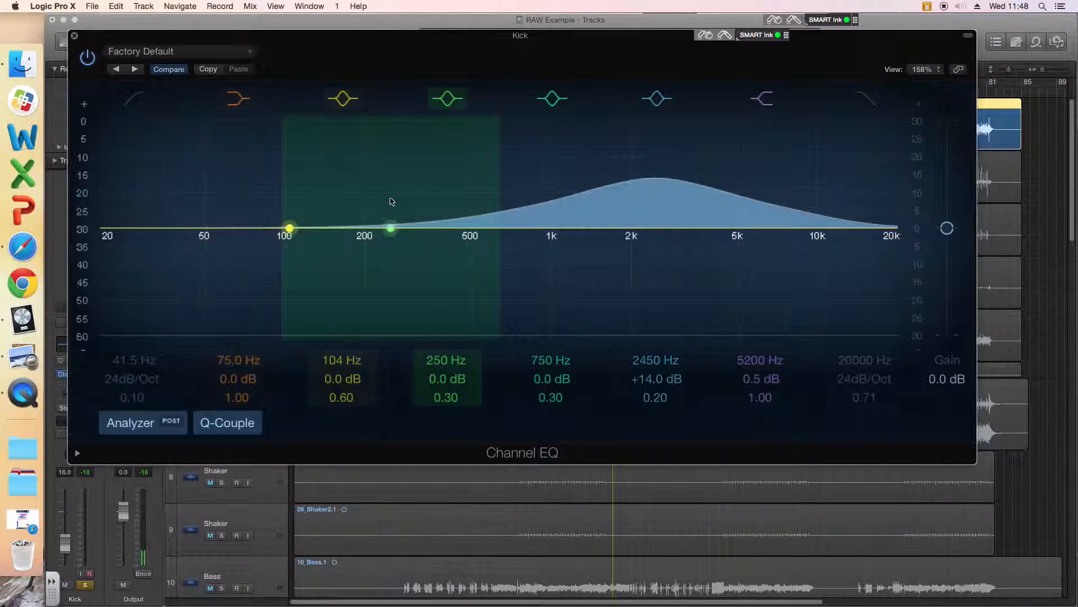
pyautogui.click(661, 101)
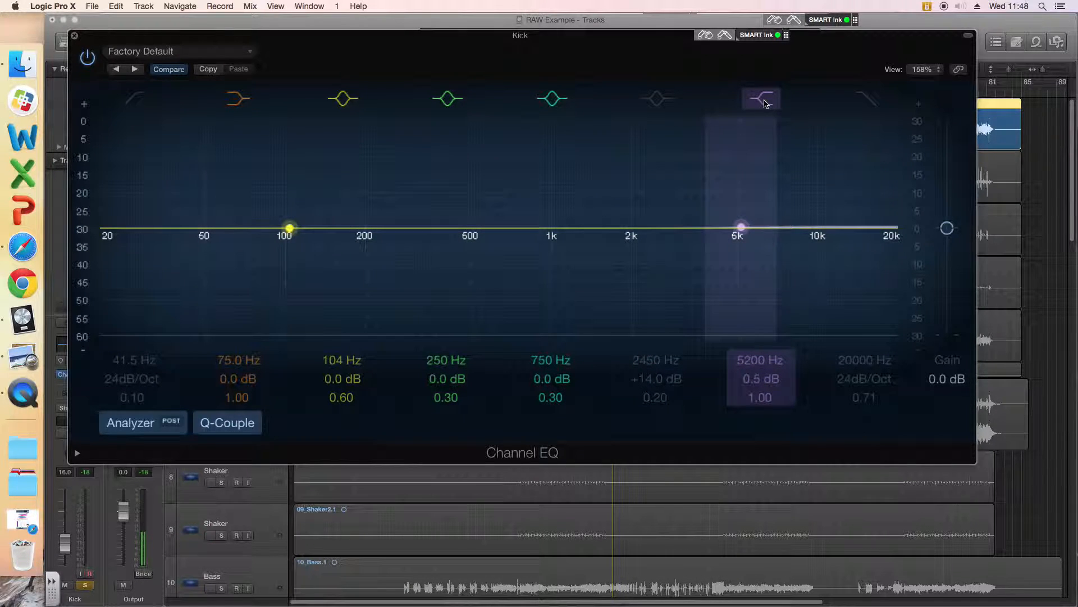
# Step: Try the high-cut band at 11000 Hz with a Q of 0.43 and switch it off
pyautogui.click(868, 98)
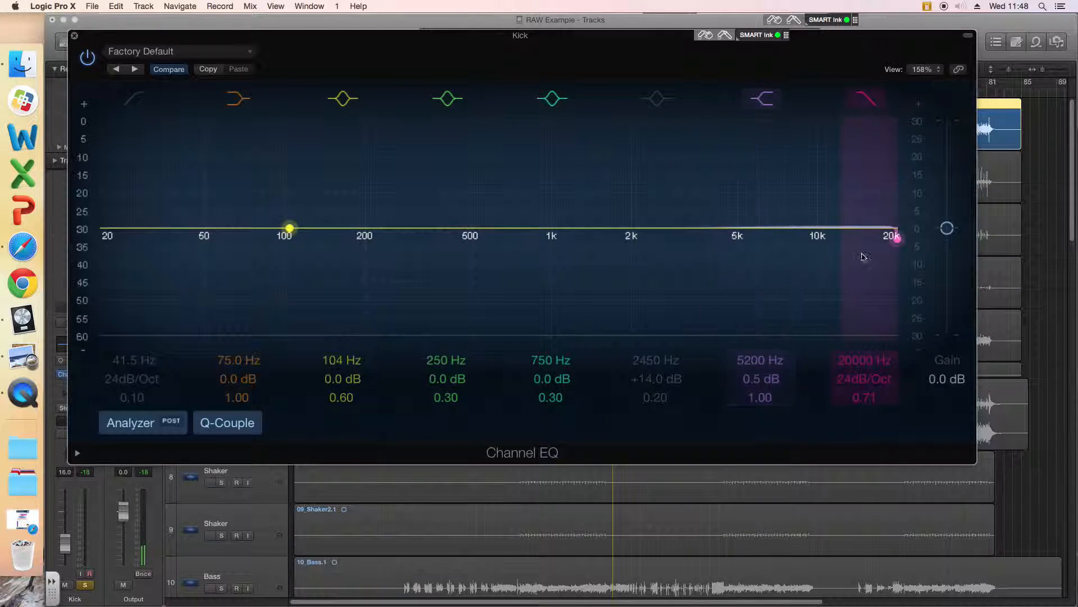
pyautogui.moveTo(876, 243); pyautogui.dragTo(830, 257)
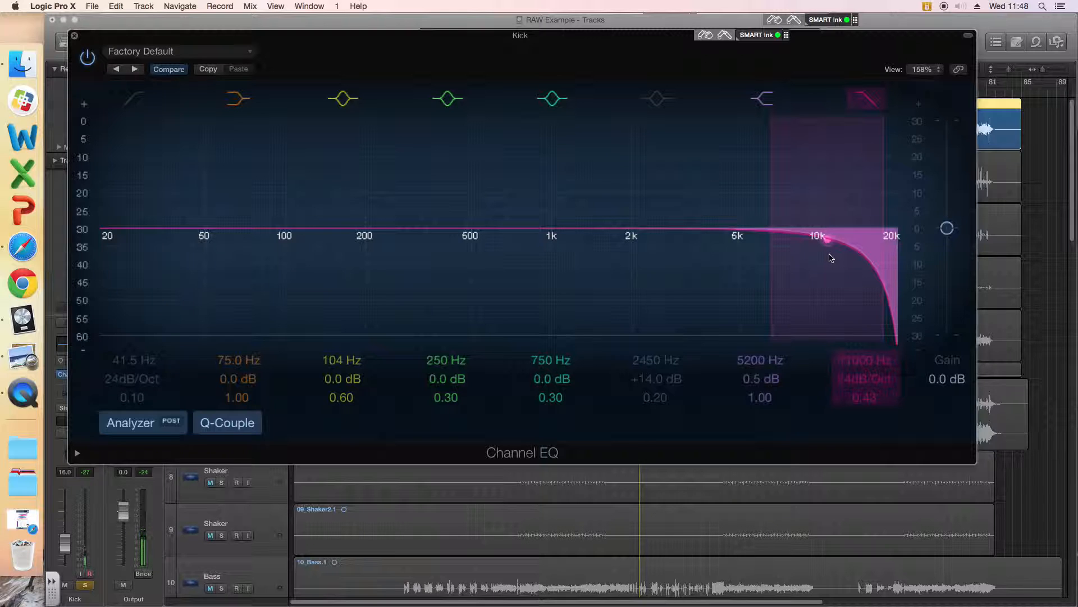
pyautogui.click(868, 102)
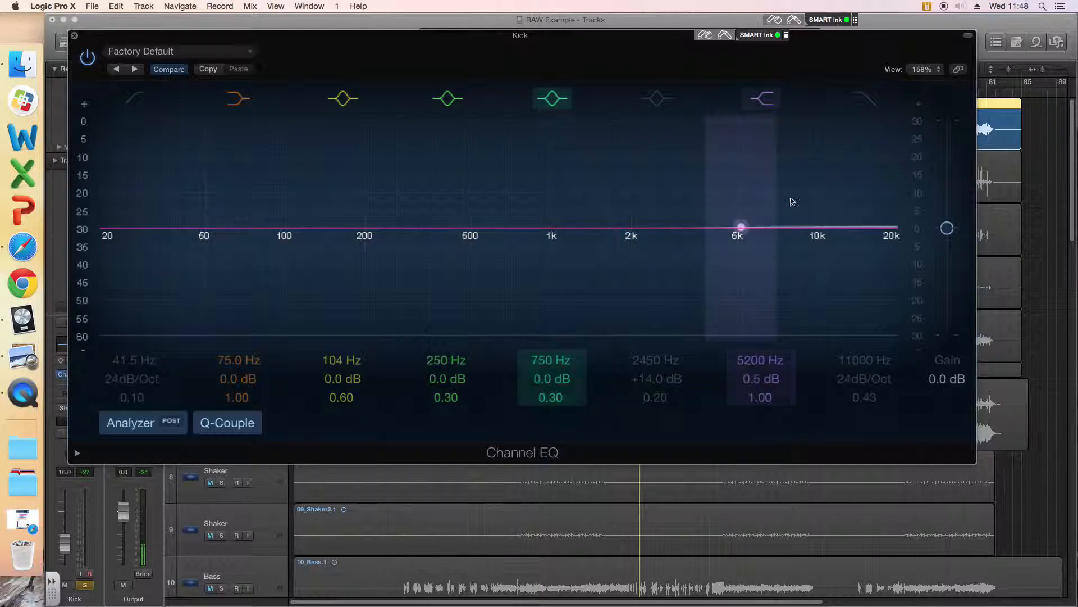
# Step: Re-enable the high-cut band, lower it to 2700 Hz with a Q of 0.64, and switch it off
pyautogui.click(863, 106)
pyautogui.moveTo(831, 243); pyautogui.dragTo(652, 231)
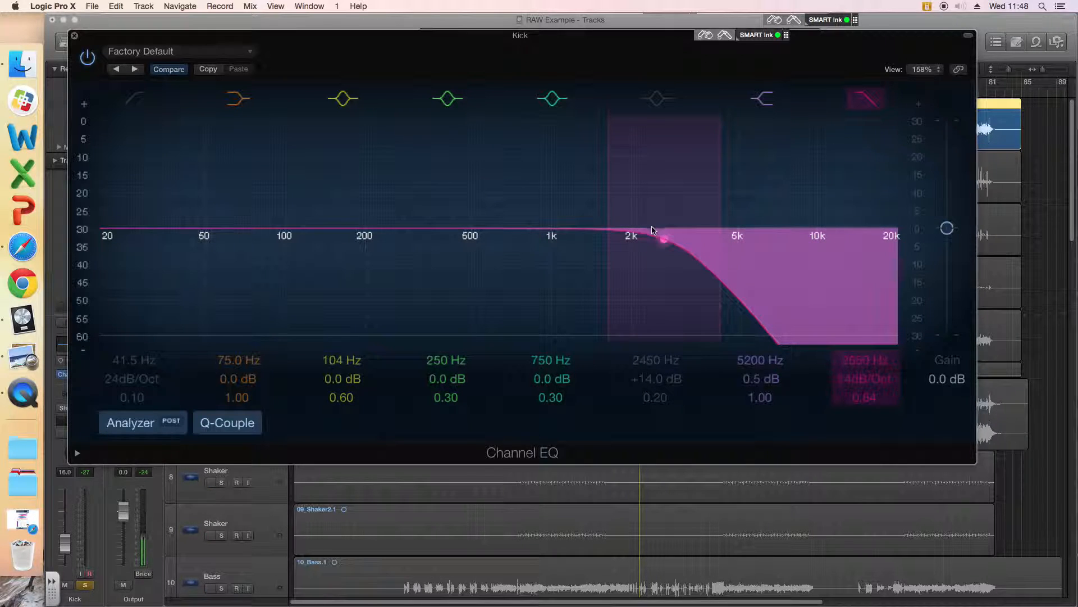
pyautogui.click(865, 99)
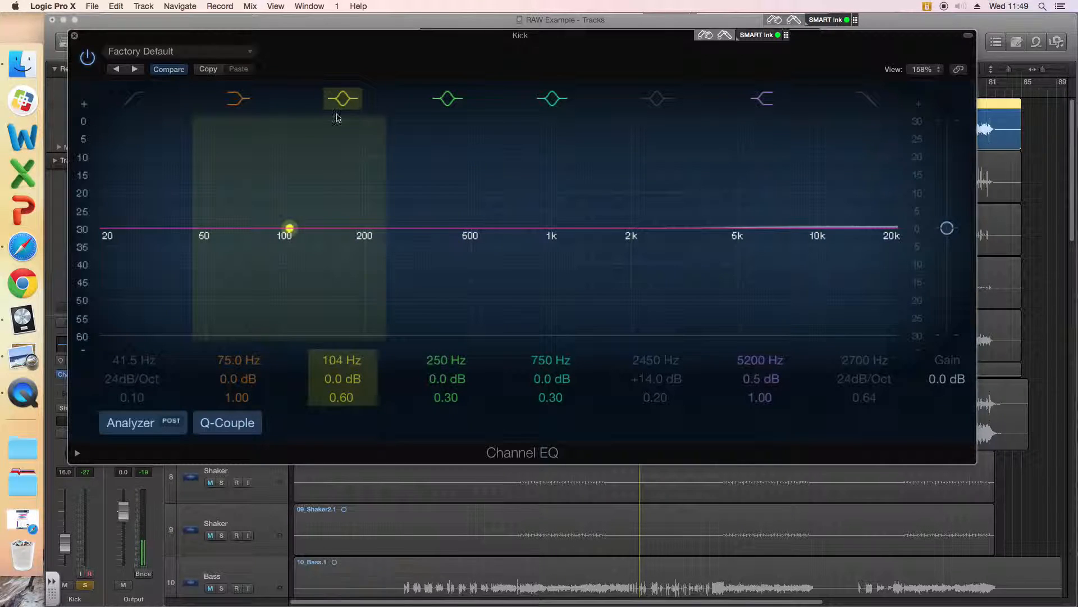
# Step: Try a 2.5 dB boost at 102 Hz on the 104 Hz bell band, return it to 0 dB, and toggle the band
pyautogui.moveTo(289, 227); pyautogui.dragTo(287, 217)
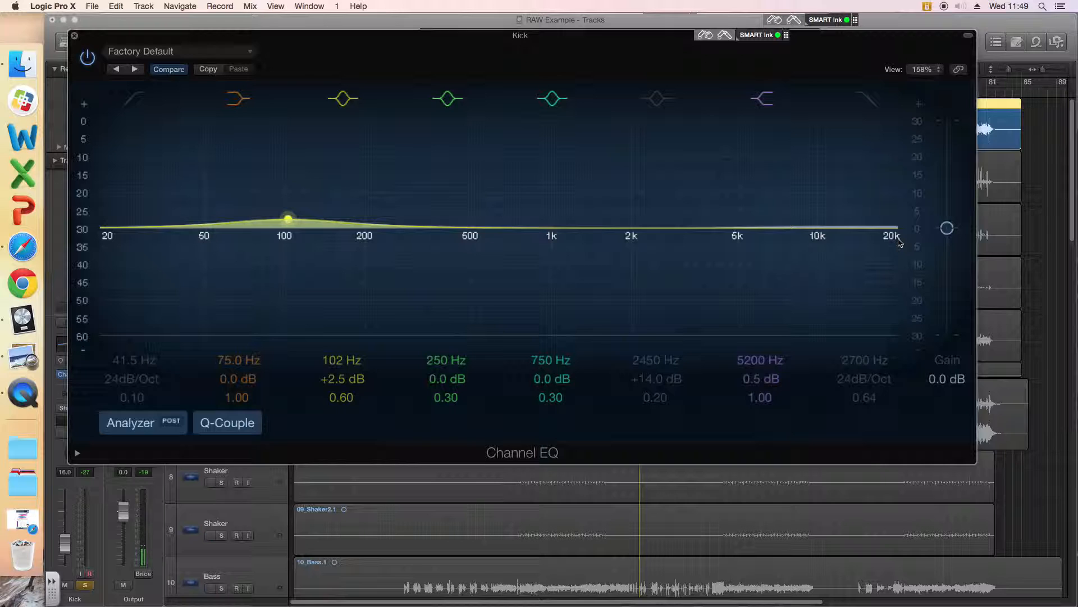
pyautogui.moveTo(287, 218); pyautogui.dragTo(288, 229)
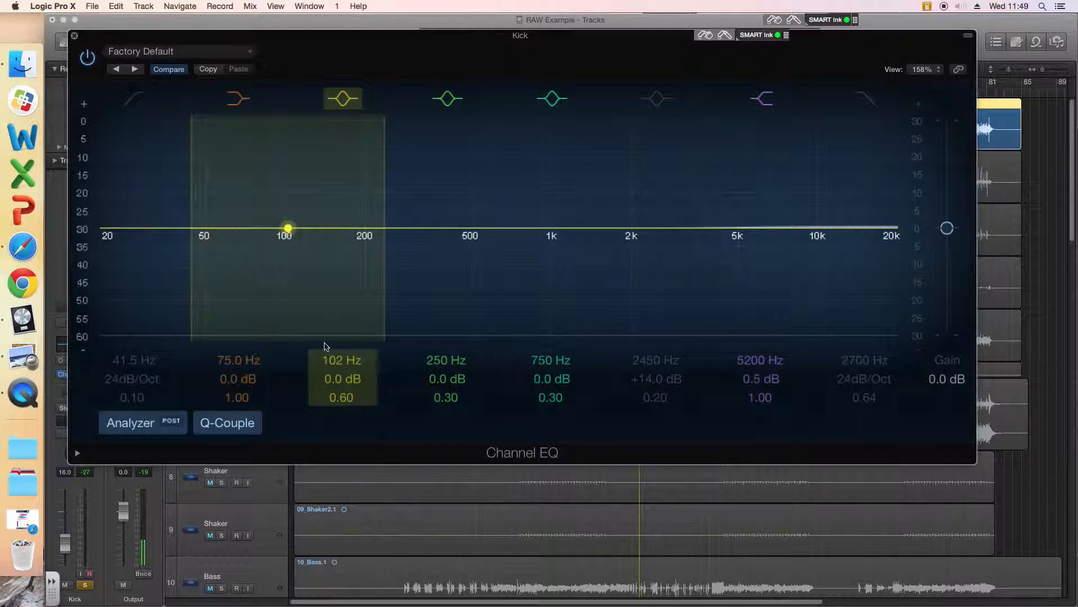
pyautogui.click(344, 99)
pyautogui.click(344, 99)
# Step: Try the 102 Hz bell band at +5.0 dB and 132 Hz, and settle it at 128 Hz with 0.5 dB gain
pyautogui.moveTo(288, 227); pyautogui.dragTo(287, 209)
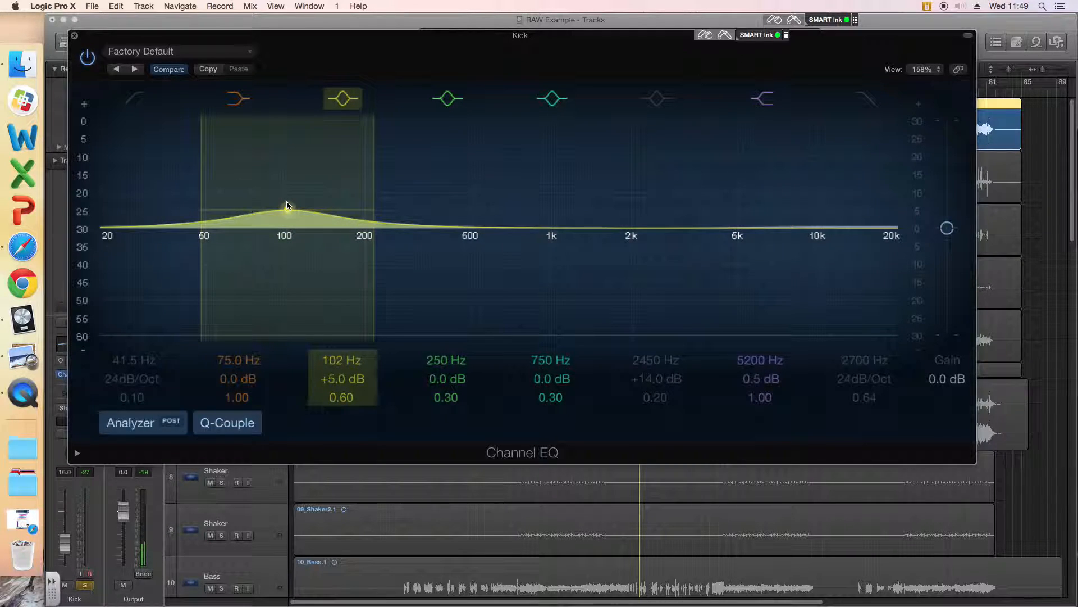
pyautogui.moveTo(334, 361)
pyautogui.mouseDown()
pyautogui.moveTo(333, 314)
pyautogui.moveTo(334, 351)
pyautogui.mouseUp()
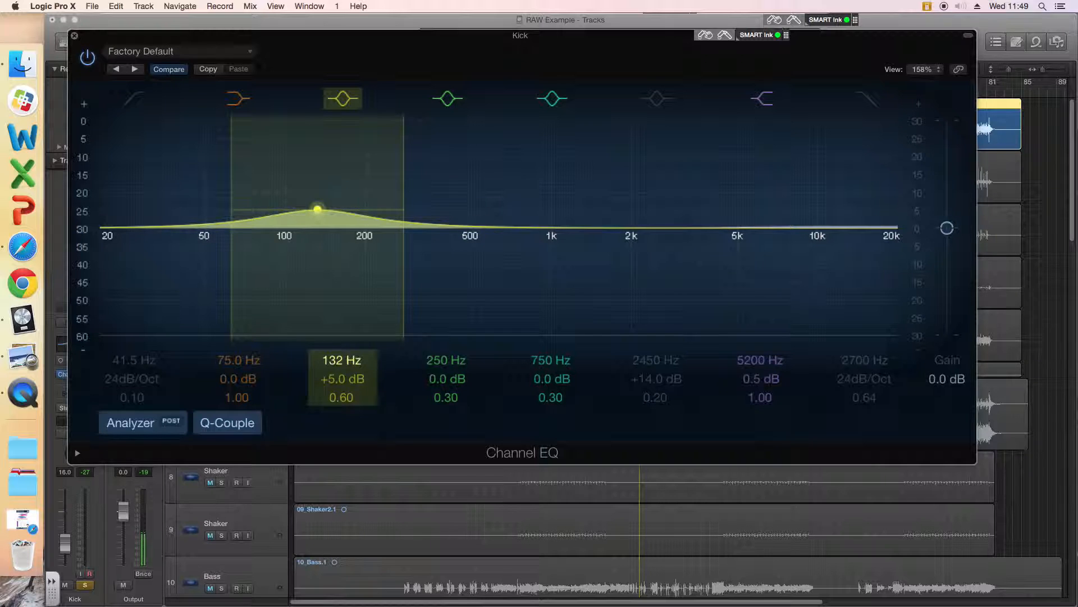
pyautogui.moveTo(317, 208)
pyautogui.mouseDown()
pyautogui.moveTo(318, 298)
pyautogui.moveTo(315, 273)
pyautogui.moveTo(373, 273)
pyautogui.moveTo(313, 276)
pyautogui.moveTo(315, 227)
pyautogui.mouseUp()
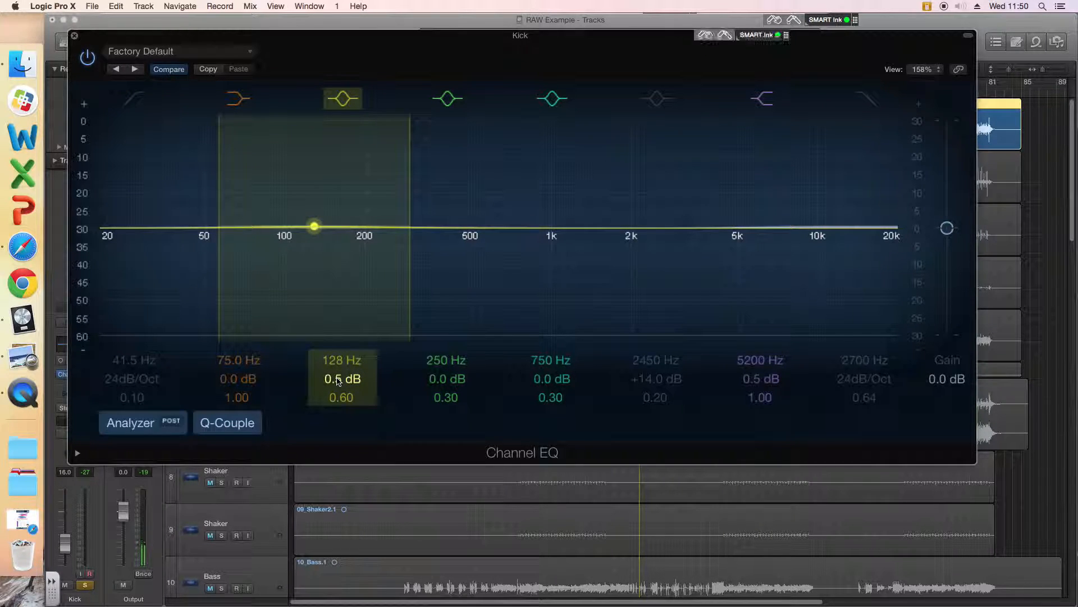
# Step: Boost the 128 Hz bell band to +8.5 dB, cut it to -11.0 dB, and return its gain to 0.0 dB
pyautogui.moveTo(338, 380); pyautogui.dragTo(338, 360)
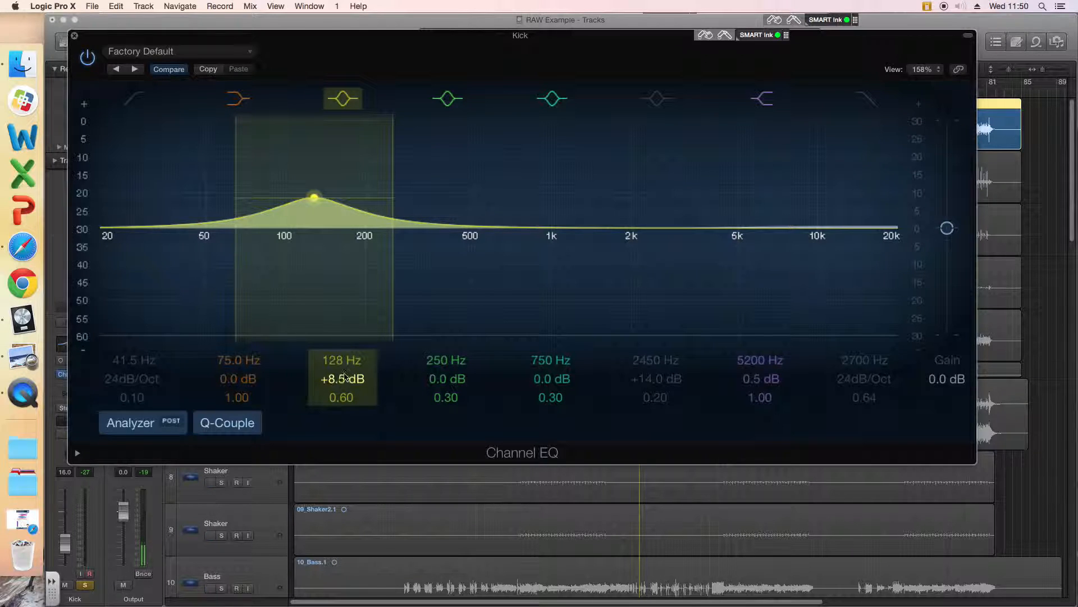
pyautogui.moveTo(314, 201); pyautogui.dragTo(313, 273)
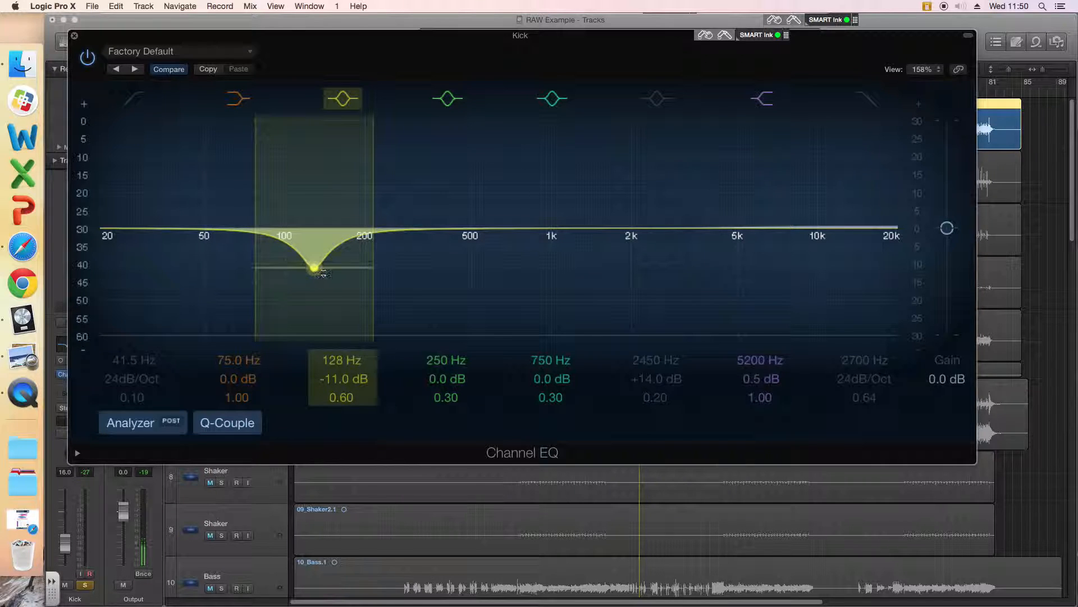
pyautogui.moveTo(323, 272); pyautogui.dragTo(314, 228)
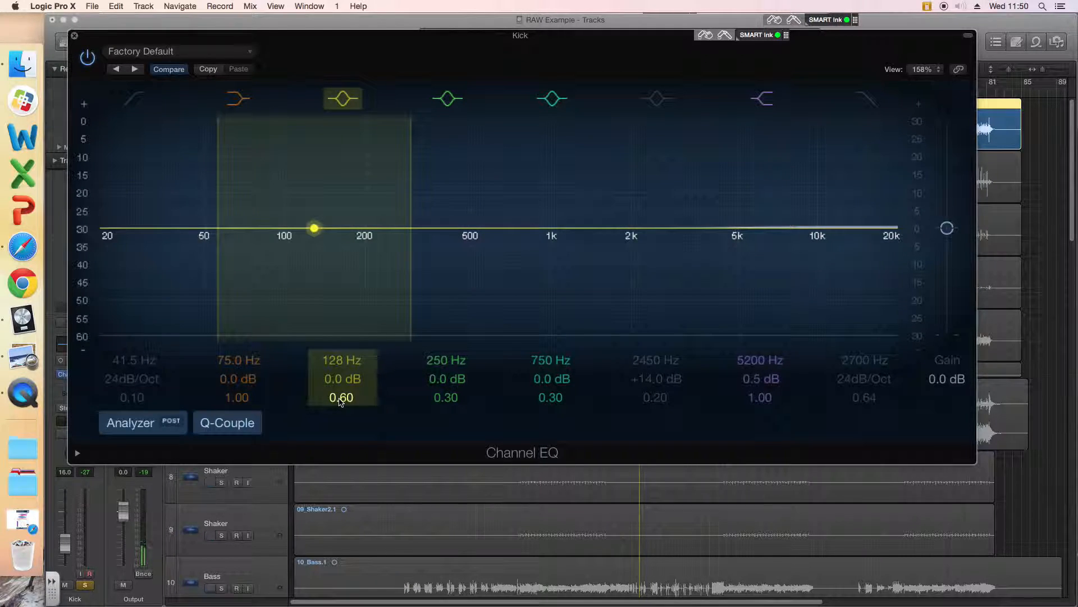
# Step: Boost the 128 Hz bell band to +13.5 dB at 136 Hz and toggle the 2450 Hz bell band, leaving it on
pyautogui.moveTo(314, 230); pyautogui.dragTo(320, 167)
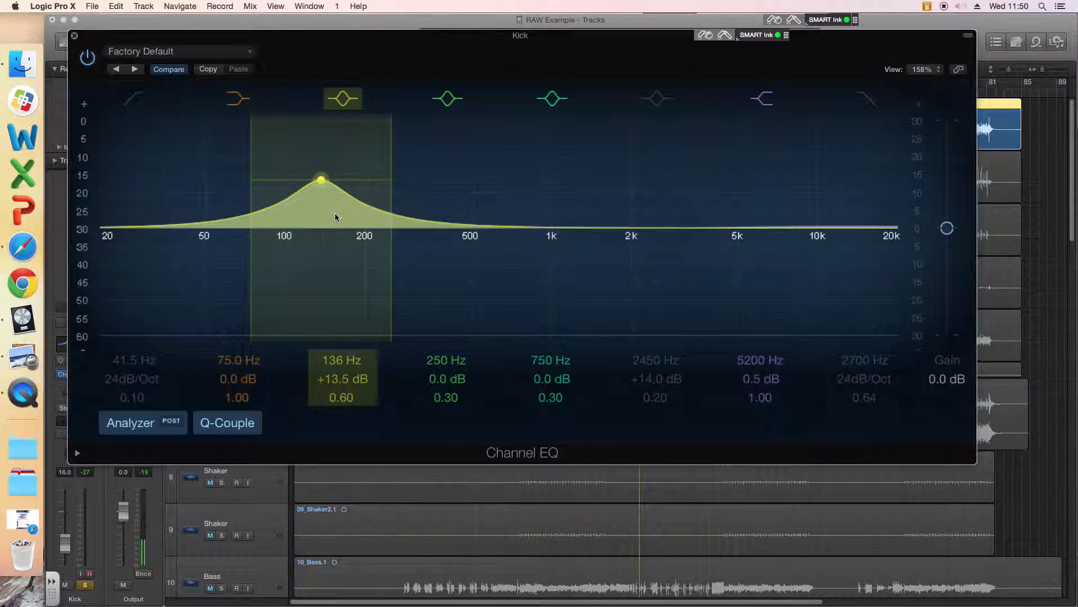
pyautogui.click(656, 99)
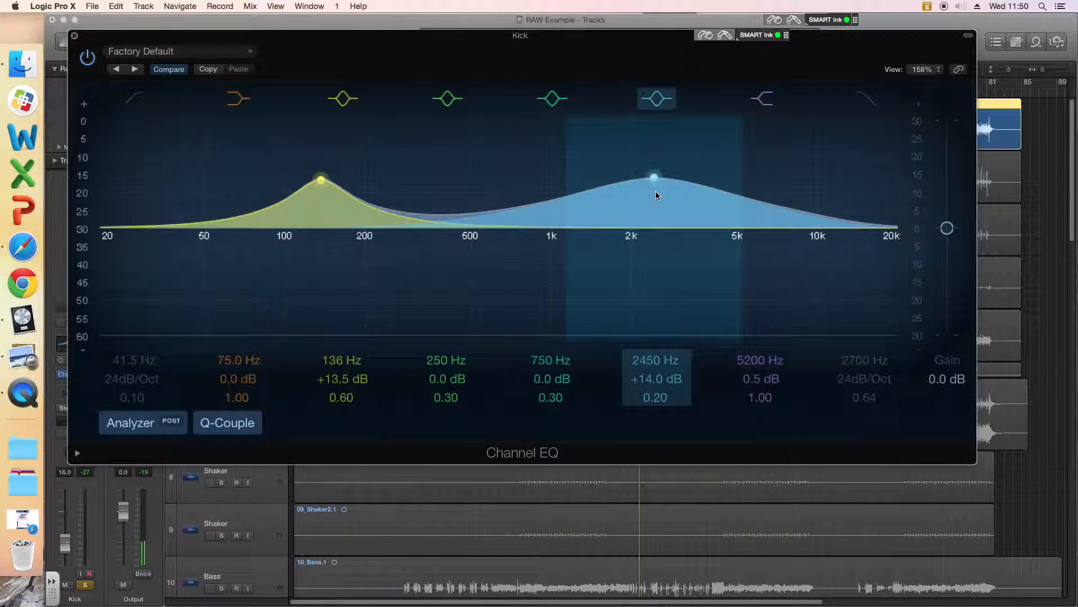
pyautogui.click(656, 99)
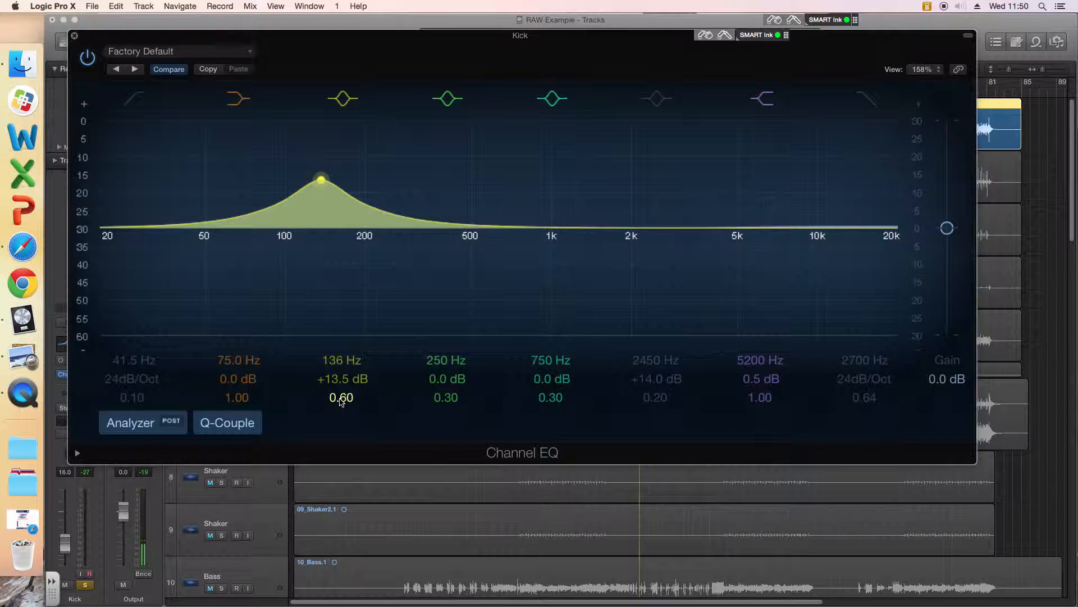
pyautogui.click(657, 99)
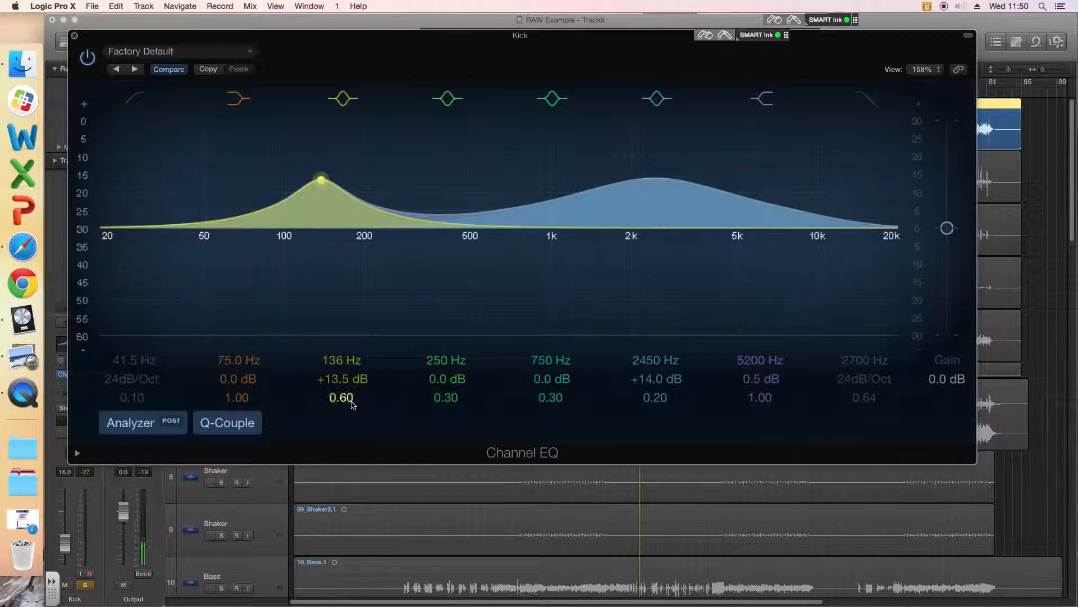
# Step: Set the 136 Hz band's Q to 9.60, try Q 0.11 and 2.00 on the 2450 Hz band, and switch the latter off
pyautogui.moveTo(350, 402); pyautogui.dragTo(349, 323)
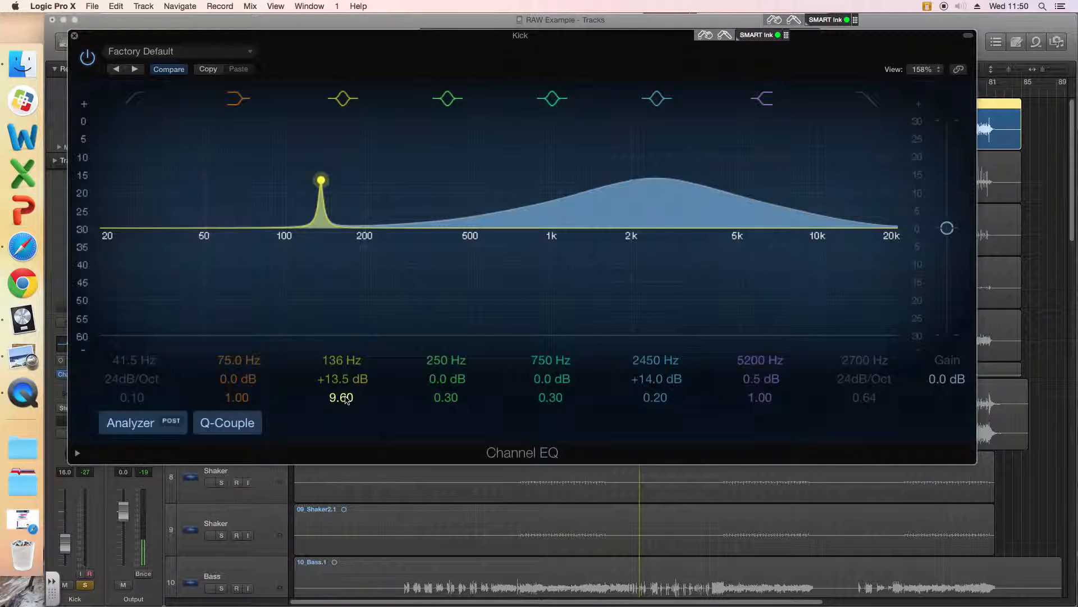
pyautogui.moveTo(655, 397); pyautogui.dragTo(655, 415)
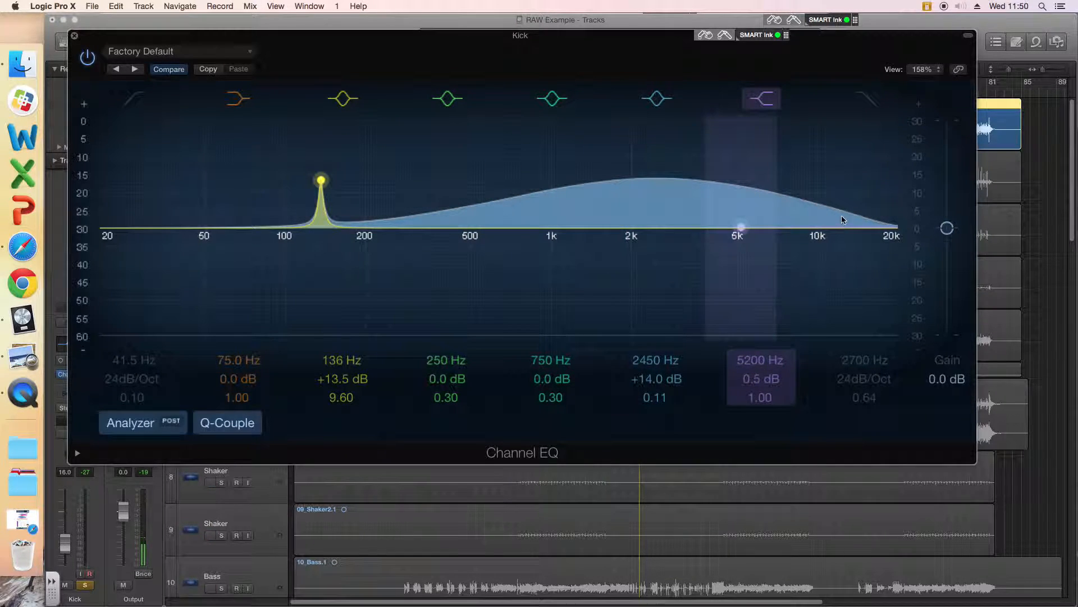
pyautogui.moveTo(654, 397); pyautogui.dragTo(702, 355)
pyautogui.click(657, 98)
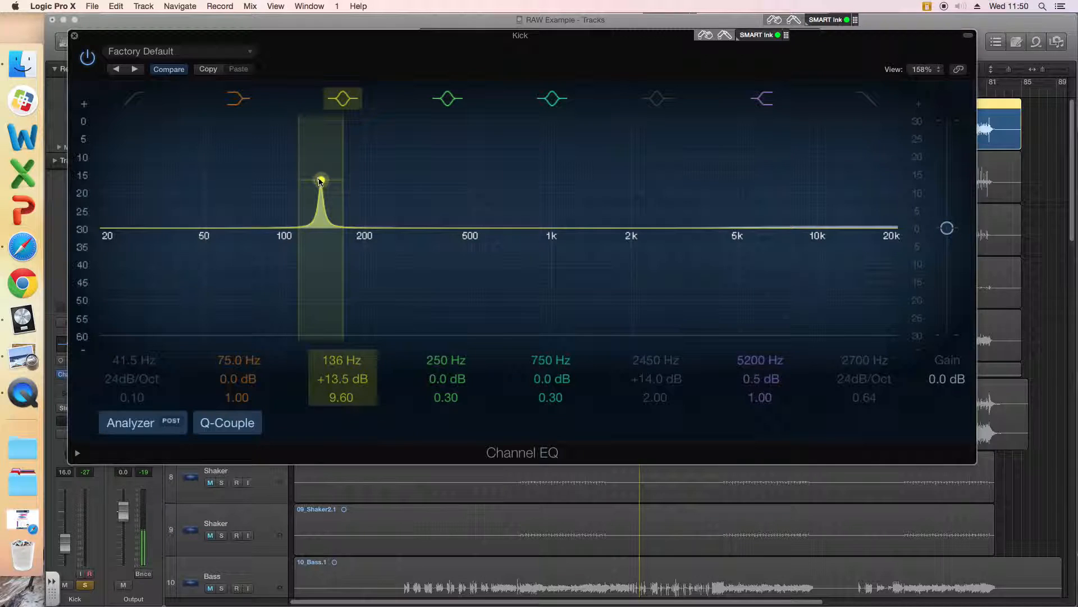
# Step: Shift the narrow 136 Hz bell band to 144 Hz, reduce its boost to +9.0 dB, and sweep it down to 100 Hz with Q 19.0
pyautogui.moveTo(321, 182); pyautogui.dragTo(329, 180)
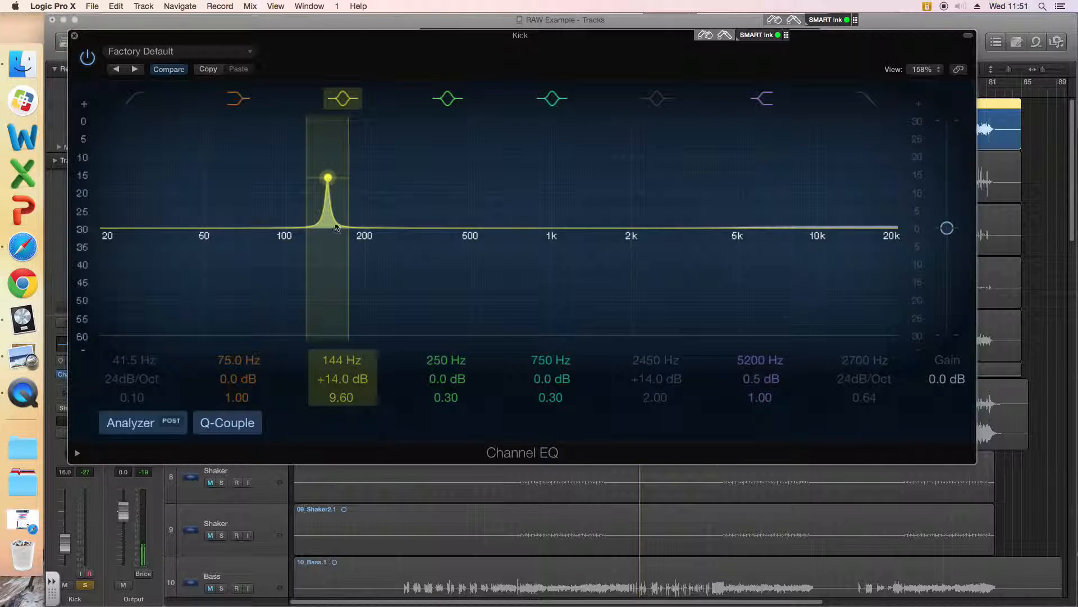
pyautogui.moveTo(341, 379)
pyautogui.mouseDown()
pyautogui.moveTo(342, 433)
pyautogui.moveTo(342, 373)
pyautogui.mouseUp()
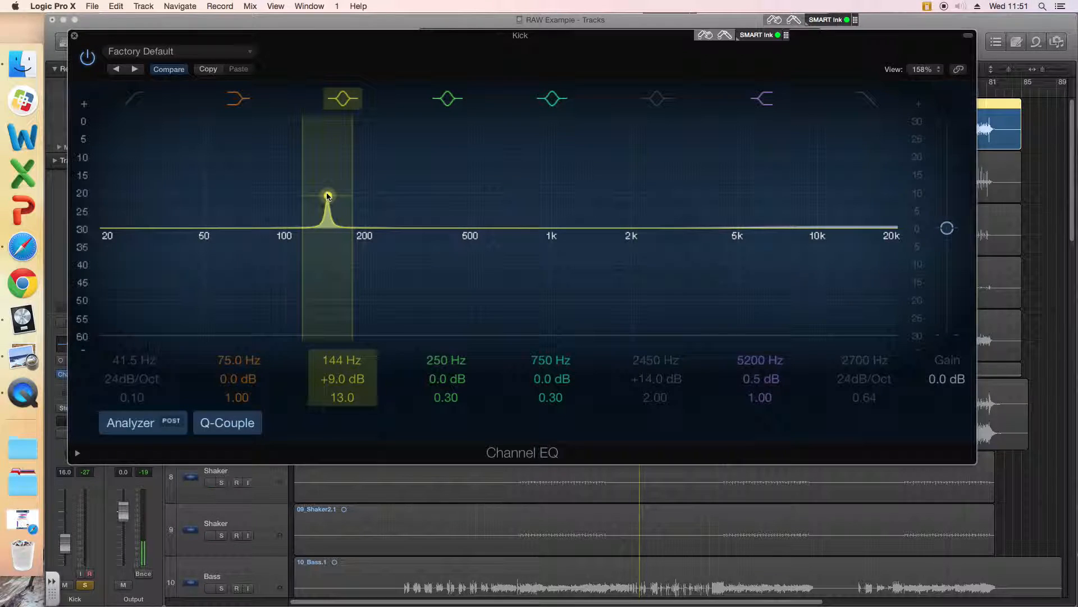
pyautogui.moveTo(328, 196); pyautogui.dragTo(284, 195)
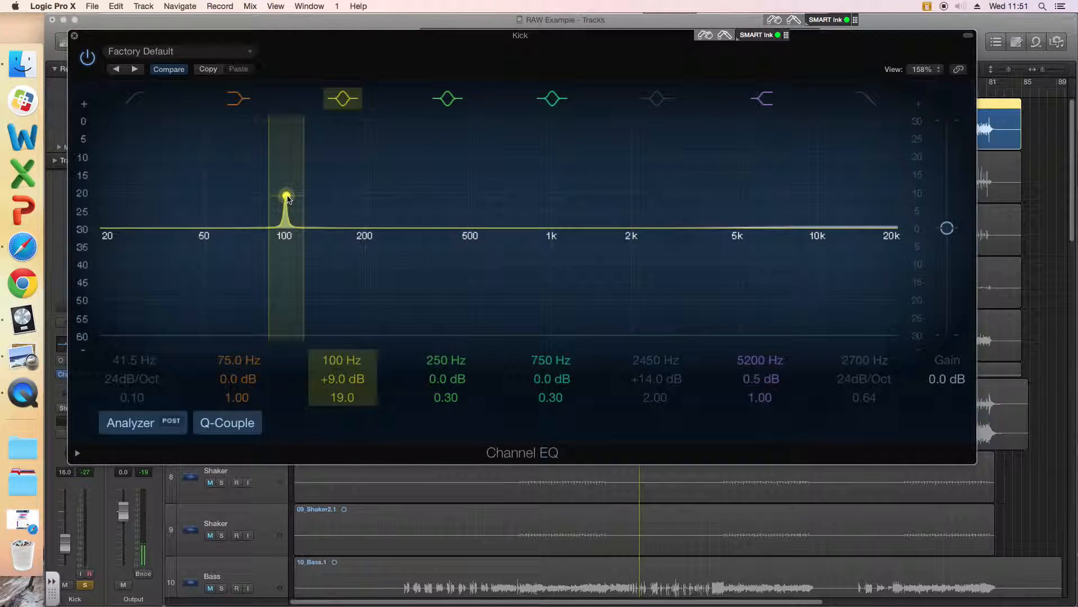
# Step: Try Q values of 0.14 and 4.80 on the 100 Hz bell band, and boost it to +16.5 dB with Q 10.0
pyautogui.moveTo(343, 400); pyautogui.dragTo(342, 436)
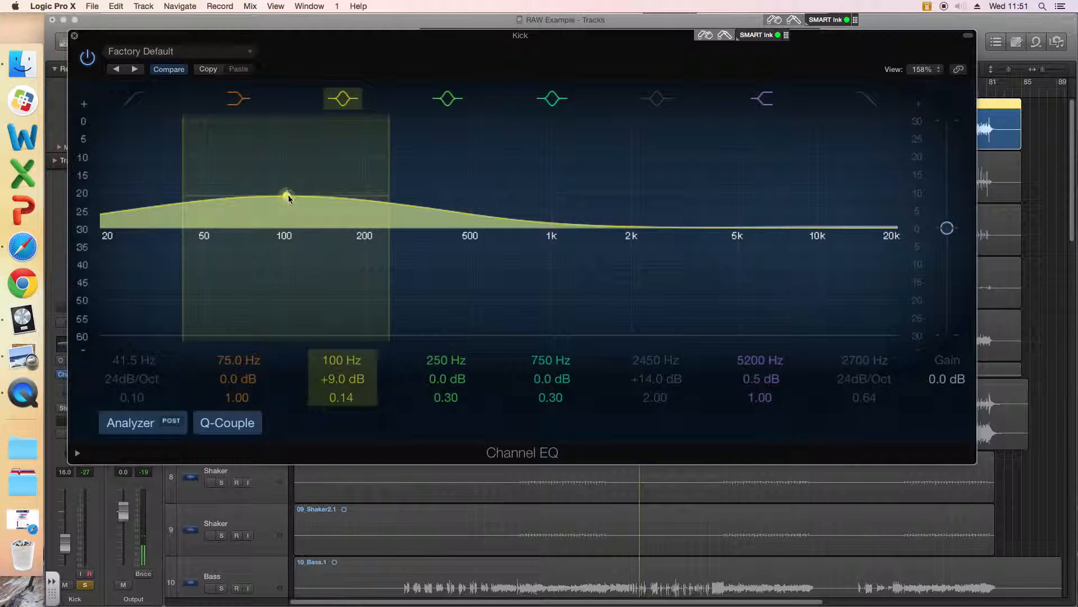
pyautogui.moveTo(341, 397); pyautogui.dragTo(341, 365)
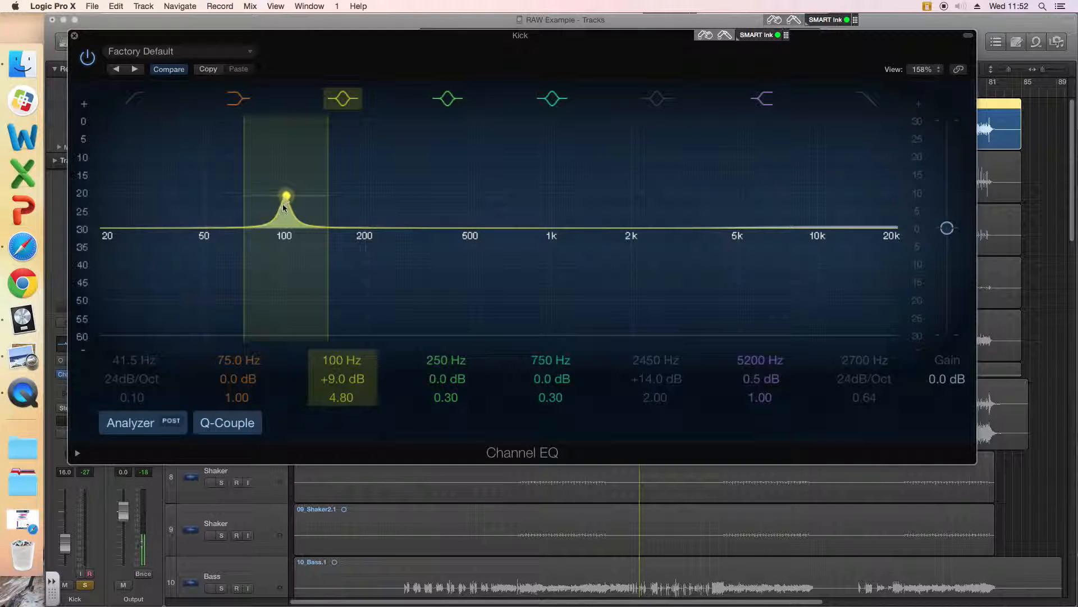
pyautogui.moveTo(286, 197); pyautogui.dragTo(287, 189)
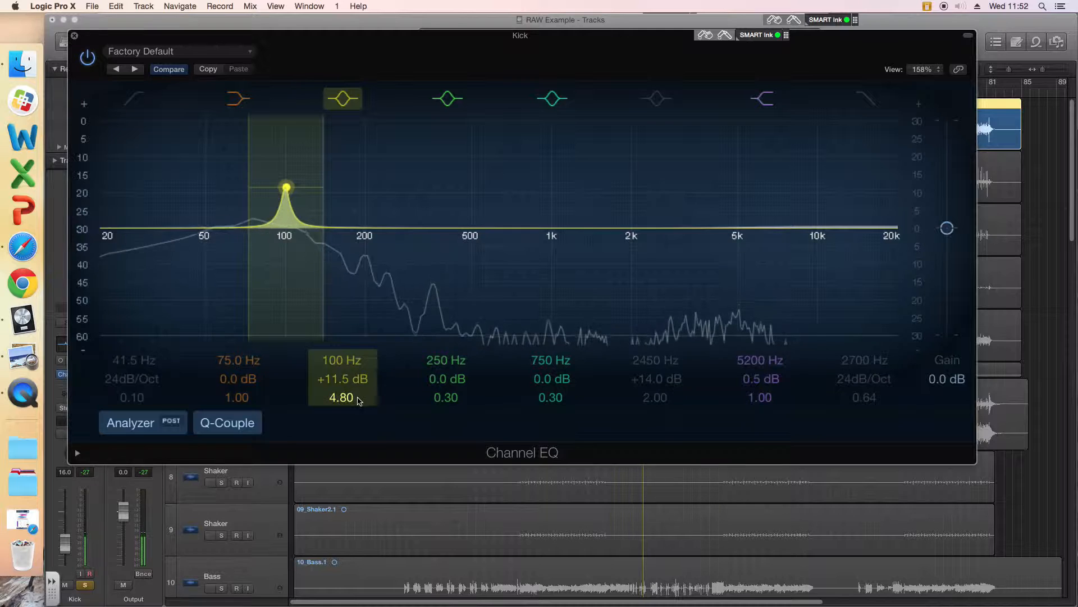
pyautogui.moveTo(343, 397)
pyautogui.mouseDown()
pyautogui.moveTo(344, 360)
pyautogui.moveTo(342, 466)
pyautogui.moveTo(342, 414)
pyautogui.mouseUp()
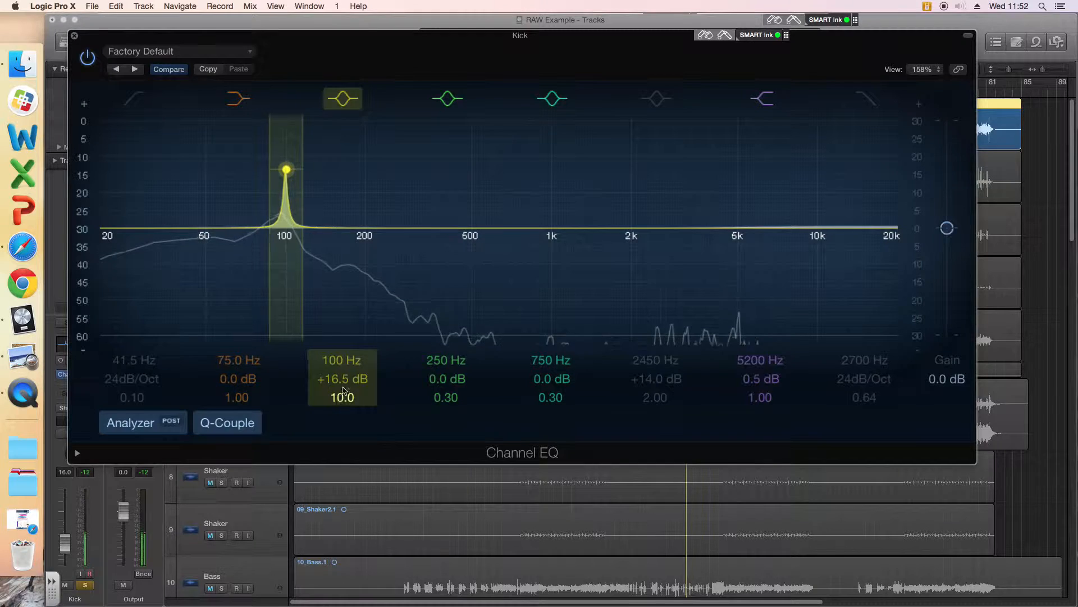
# Step: Audition the narrow boost at 2050 Hz with +19.5 dB and Q 13.0, and return the band to 100 Hz at +13.5 dB
pyautogui.moveTo(292, 175); pyautogui.dragTo(665, 176)
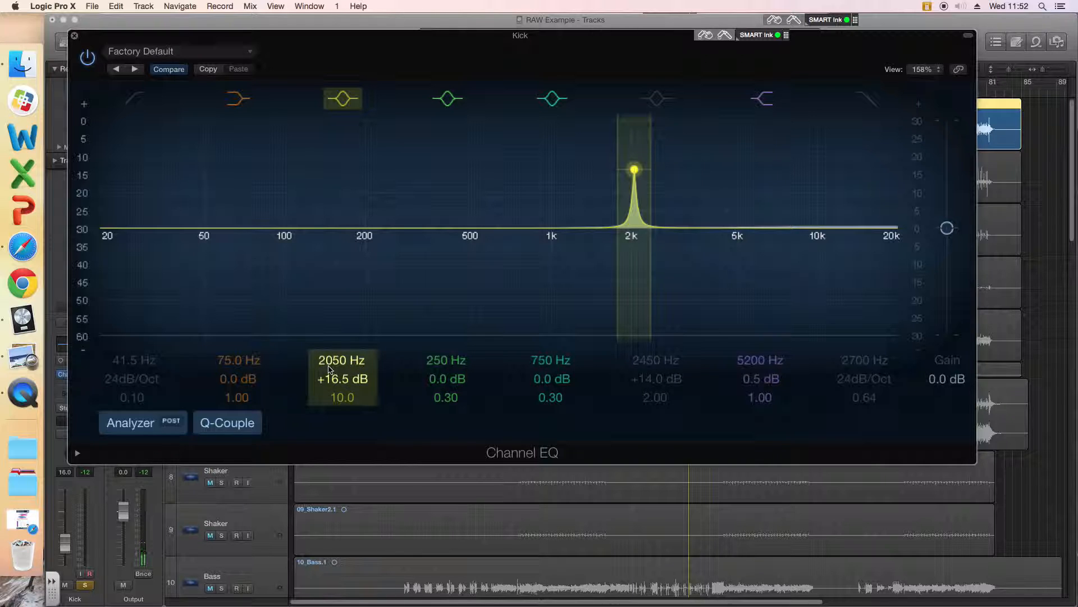
pyautogui.press('space')
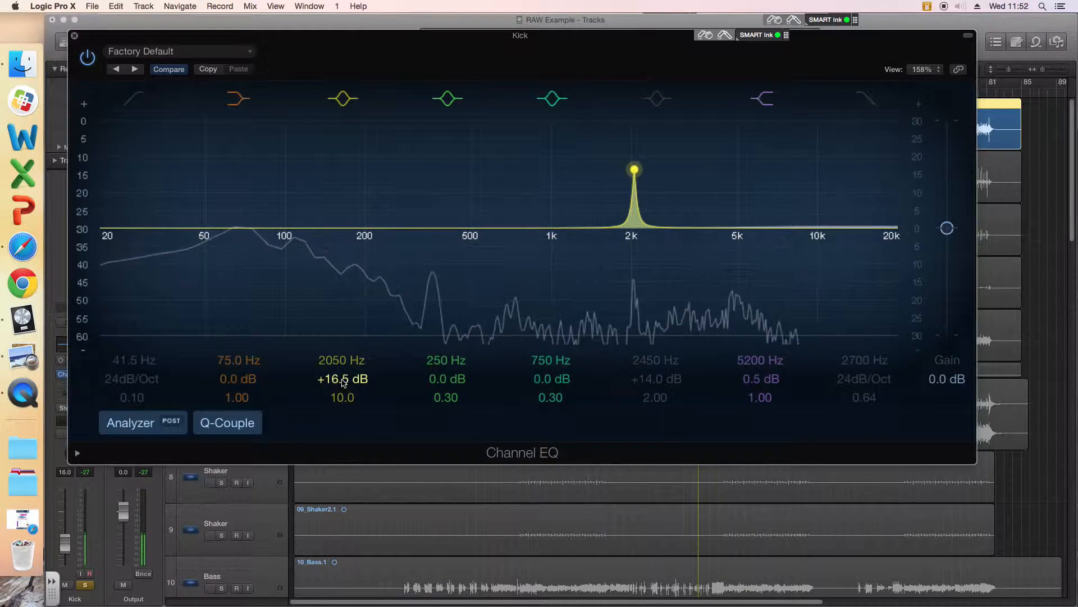
pyautogui.moveTo(343, 379)
pyautogui.mouseDown()
pyautogui.moveTo(343, 364)
pyautogui.moveTo(342, 452)
pyautogui.moveTo(343, 389)
pyautogui.mouseUp()
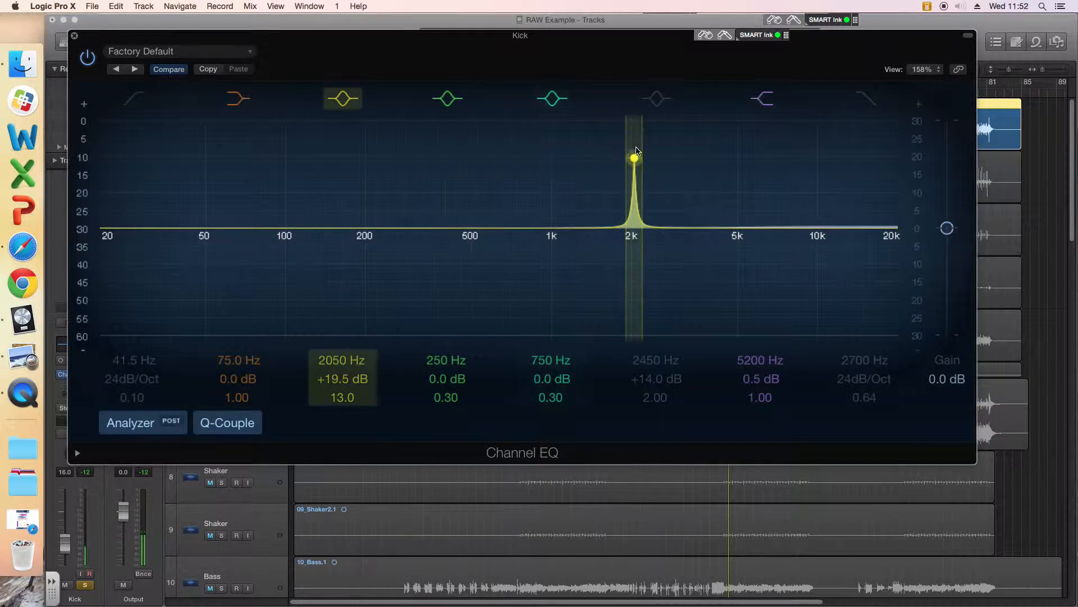
pyautogui.moveTo(635, 159); pyautogui.dragTo(286, 181)
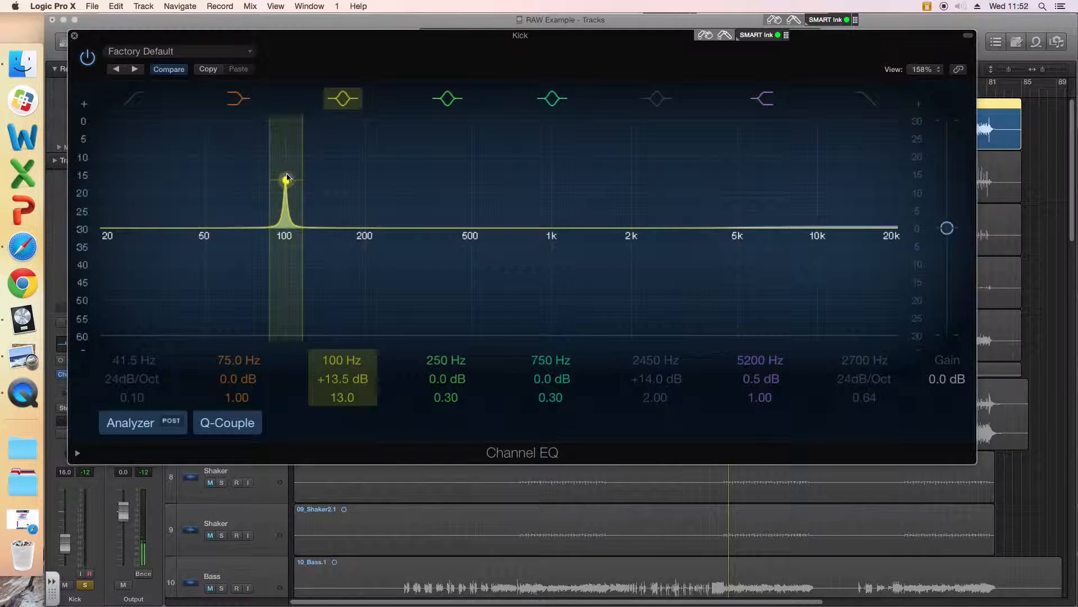
# Step: Move the 100 Hz bell band to 158 Hz with +17.0 dB gain and widen its Q to 0.64
pyautogui.moveTo(286, 181); pyautogui.dragTo(338, 167)
pyautogui.scroll(-10, 340, 399)
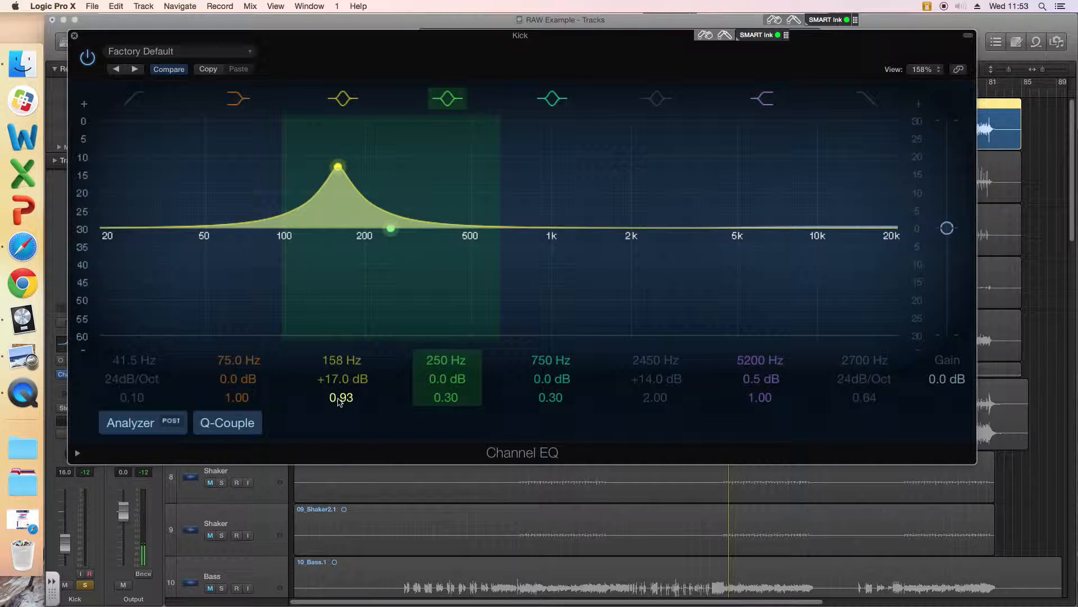
pyautogui.scroll(3, 342, 401)
pyautogui.scroll(-5, 342, 401)
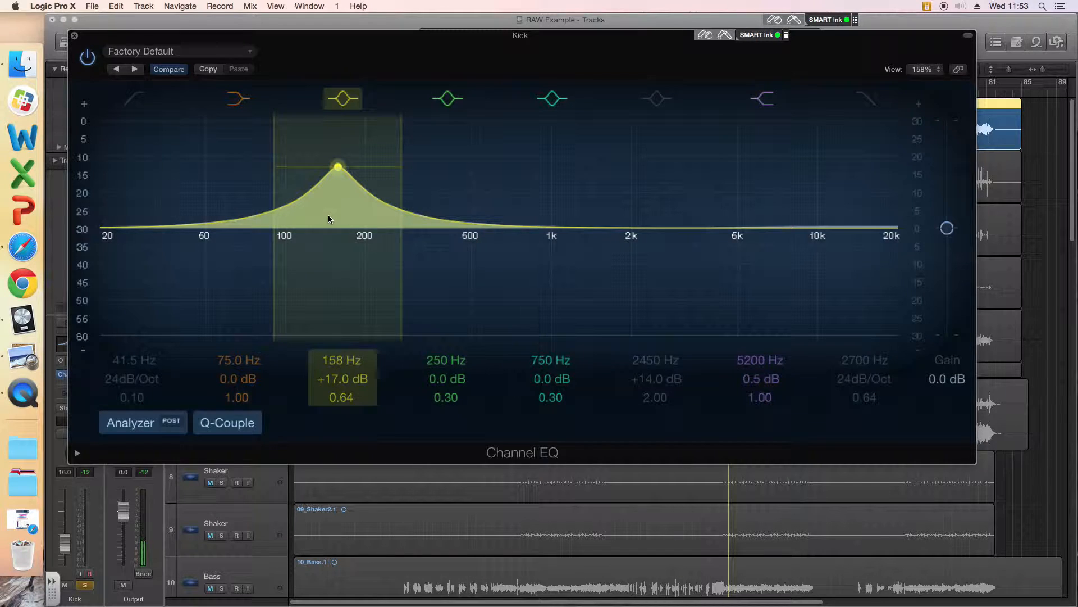
# Step: Look through the Channel EQ's preset categories, such as Drums, Voice and Mastering, without loading one
pyautogui.click(198, 52)
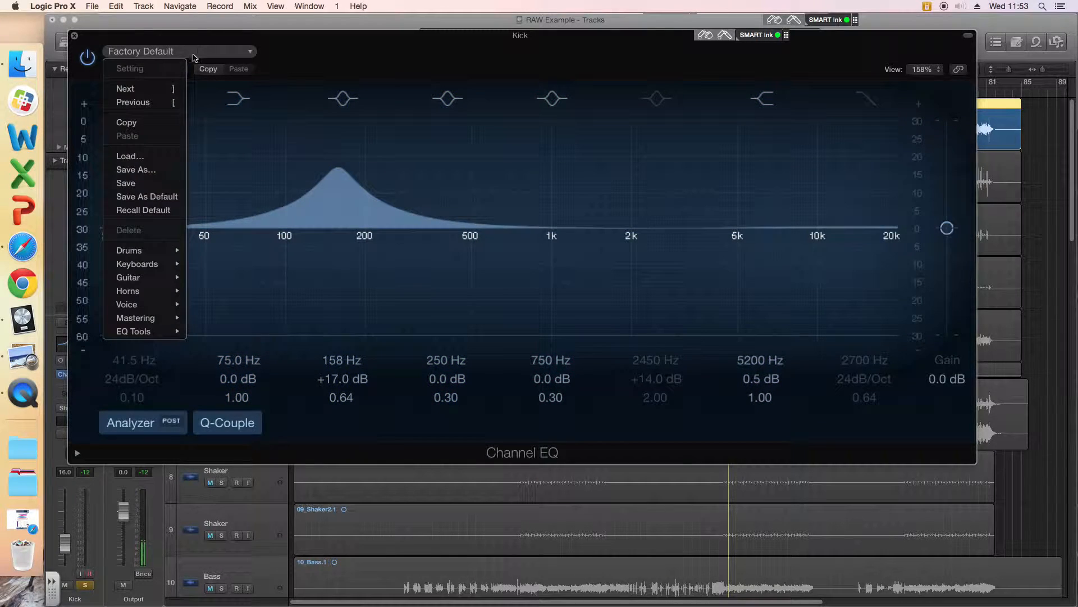
pyautogui.moveTo(168, 254)
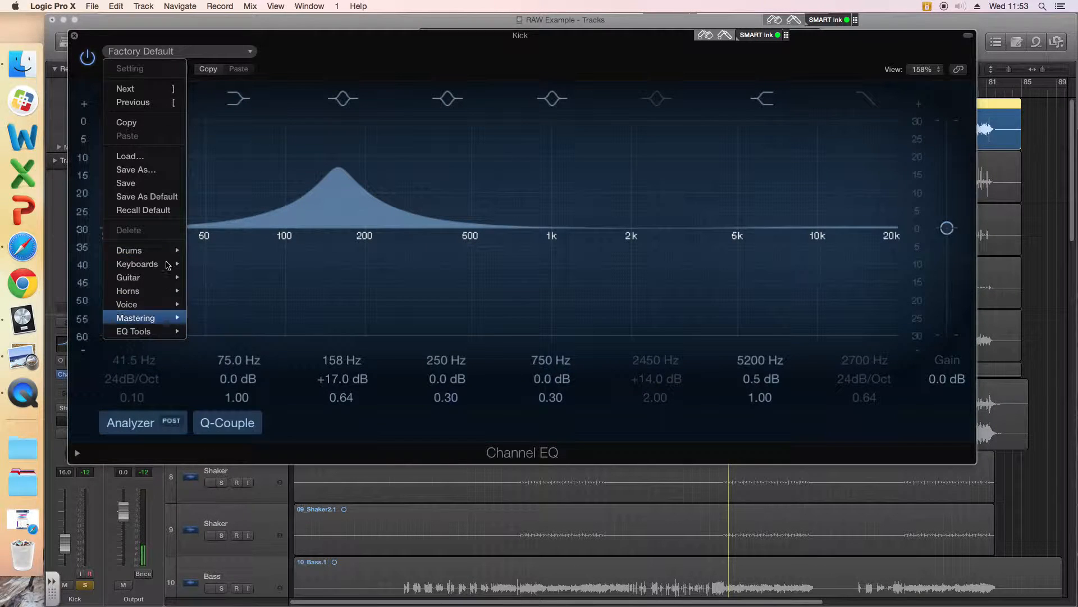
pyautogui.click(308, 50)
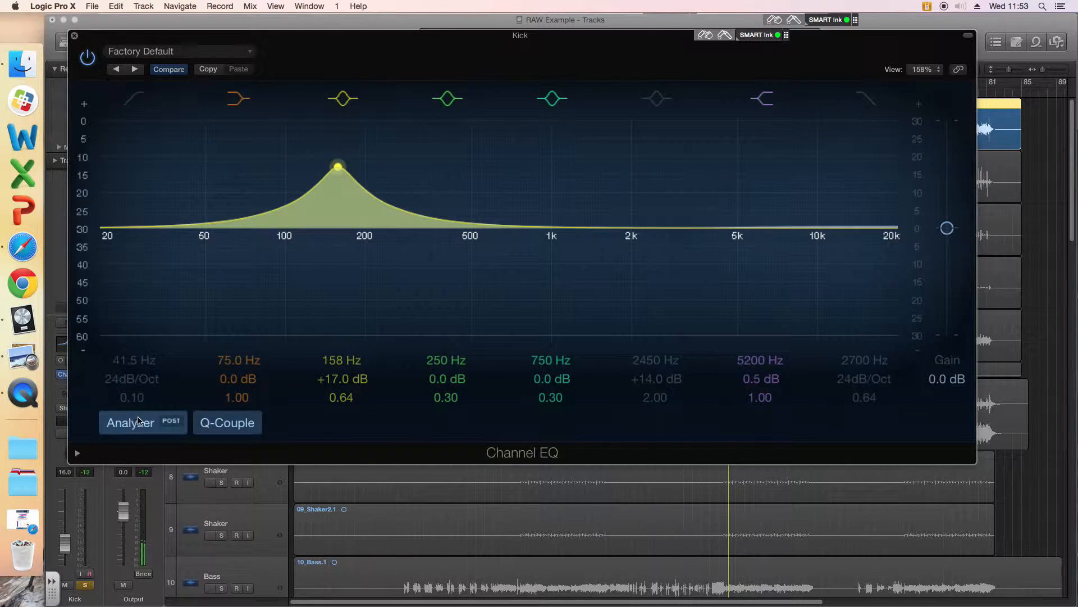
pyautogui.click(191, 51)
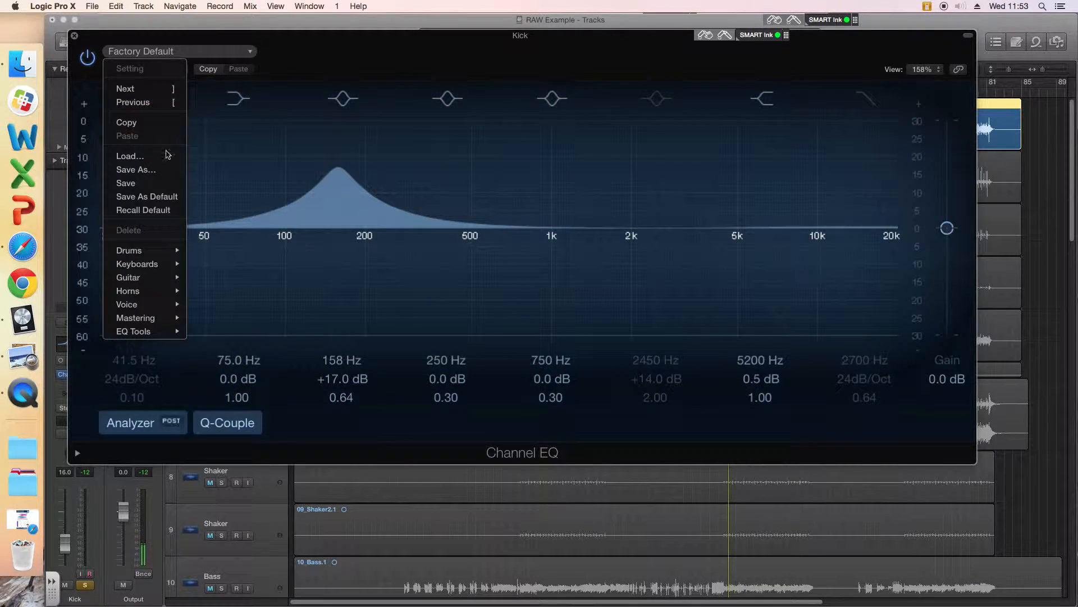
pyautogui.moveTo(128, 306)
pyautogui.click(299, 55)
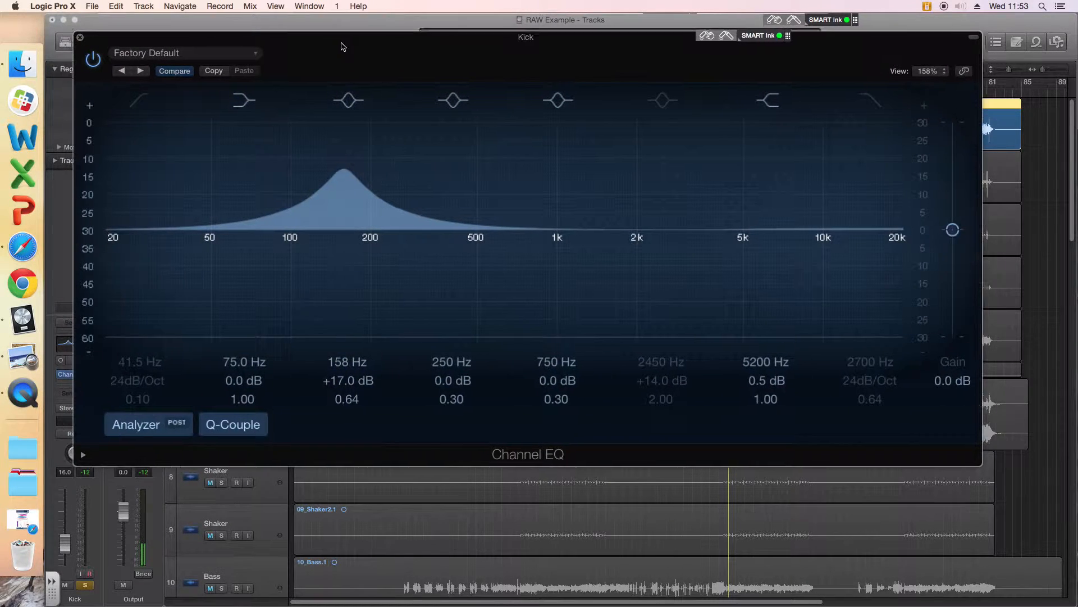
pyautogui.moveTo(342, 43); pyautogui.dragTo(350, 33)
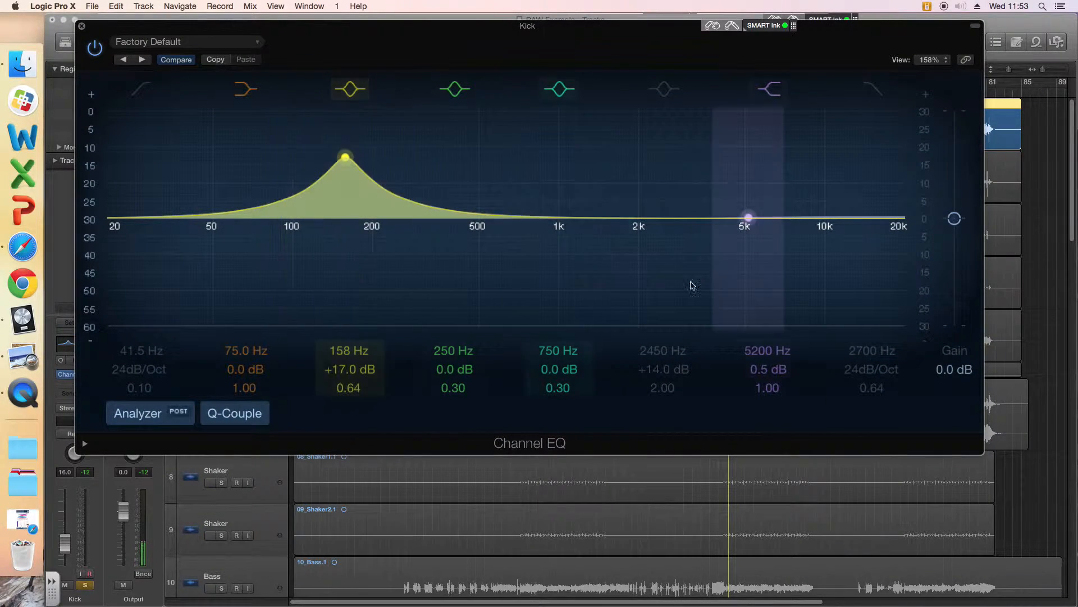
# Step: Try the EQ's overall output gain at -15.0 dB, return it to 0.0 dB, and raise it to +11.0 dB
pyautogui.moveTo(955, 218); pyautogui.dragTo(956, 286)
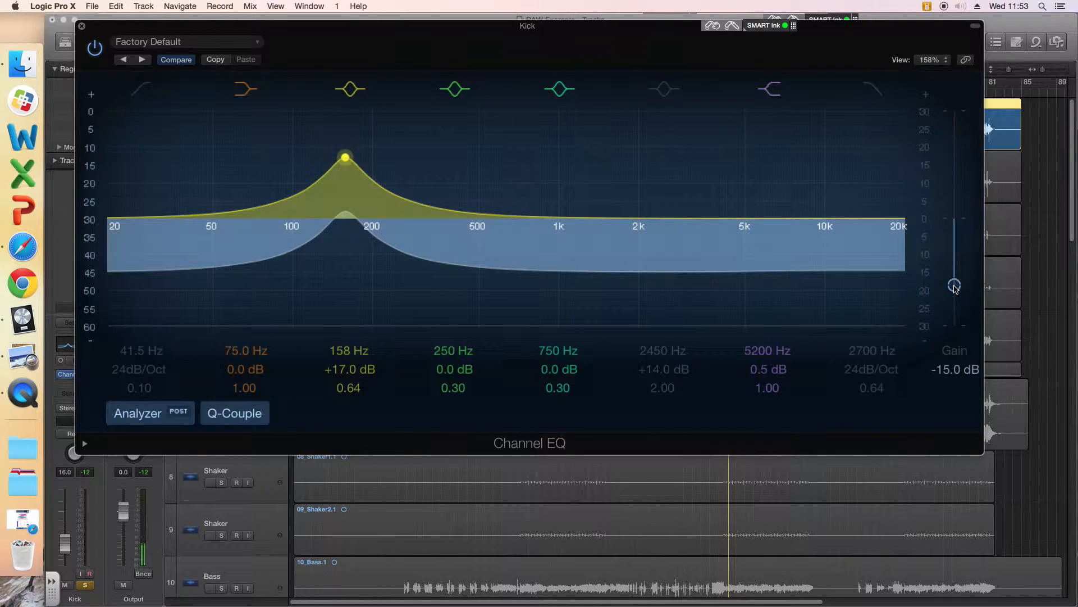
pyautogui.moveTo(955, 287); pyautogui.dragTo(959, 222)
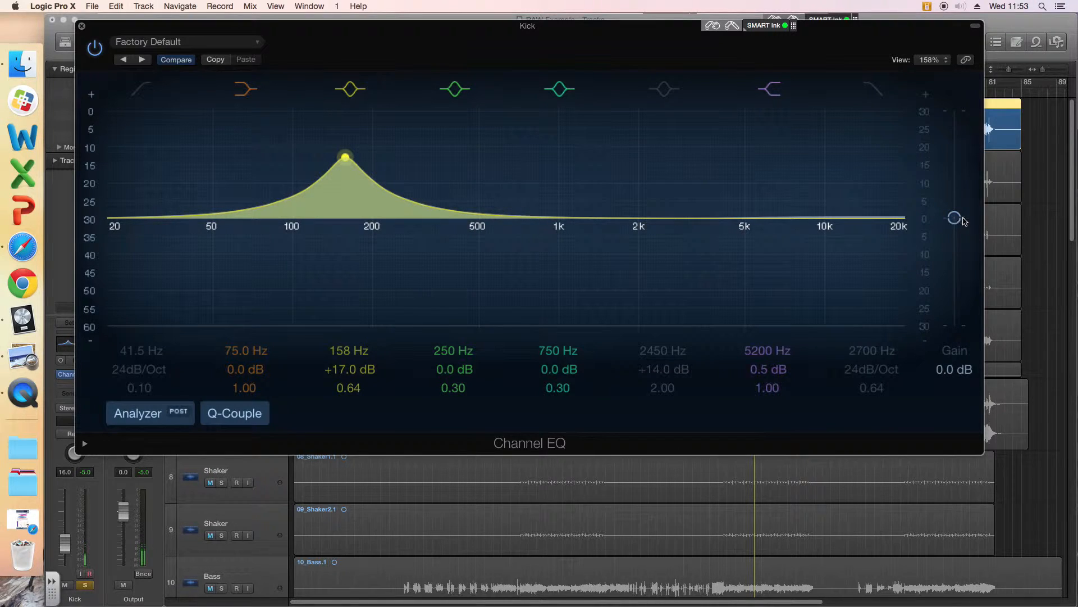
pyautogui.moveTo(953, 221); pyautogui.dragTo(953, 183)
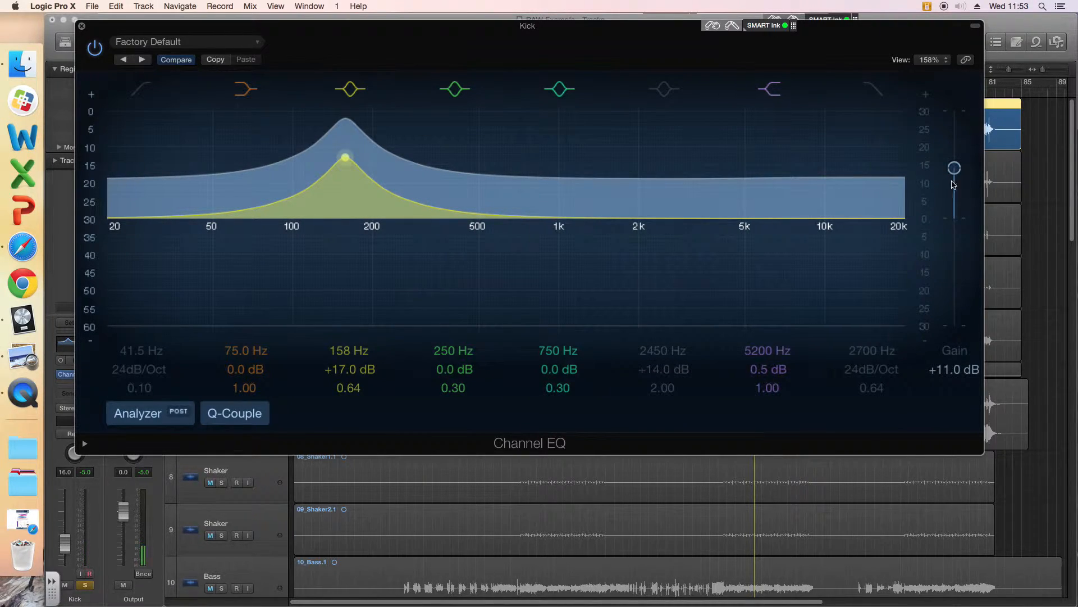
# Step: Check the kick's level meter beside the EQ window, stop playback, and lower the EQ's overall output gain to -0.5 dB
pyautogui.moveTo(492, 35); pyautogui.dragTo(553, 244)
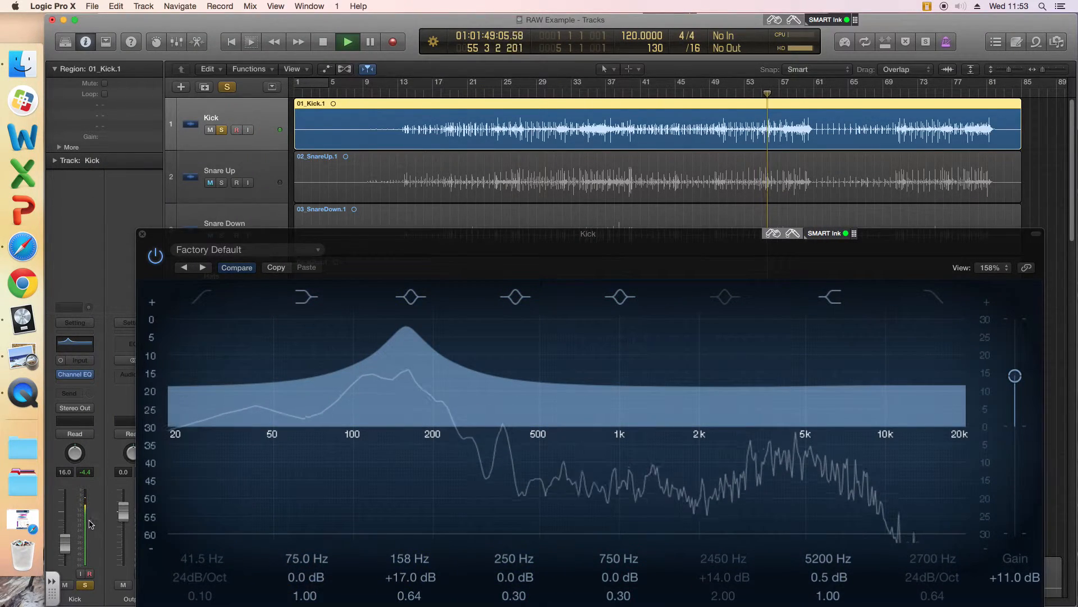
pyautogui.press('space')
pyautogui.moveTo(514, 236); pyautogui.dragTo(442, 60)
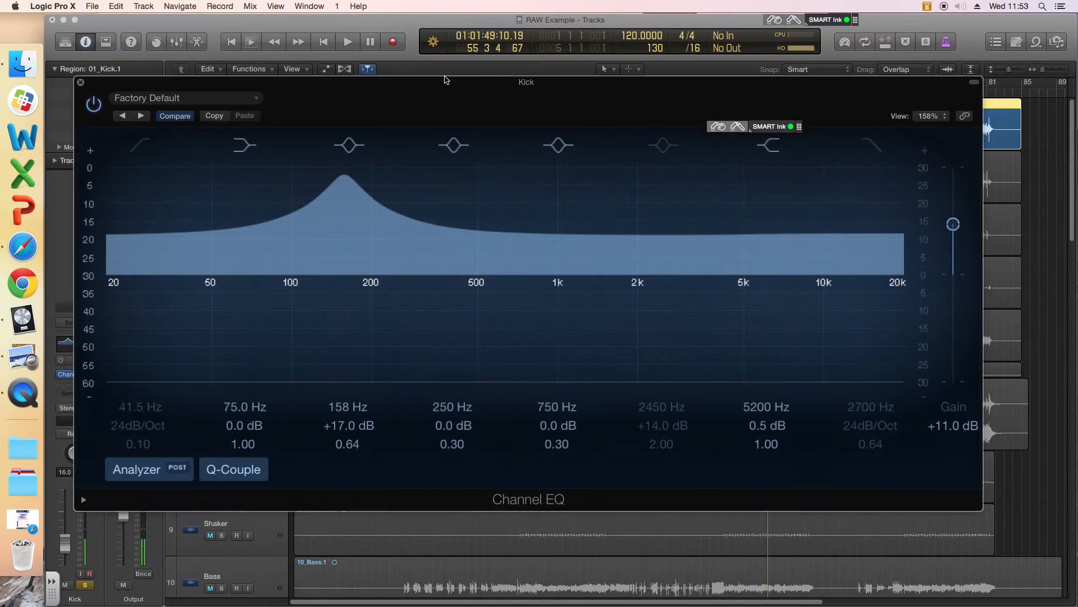
pyautogui.moveTo(945, 207); pyautogui.dragTo(948, 254)
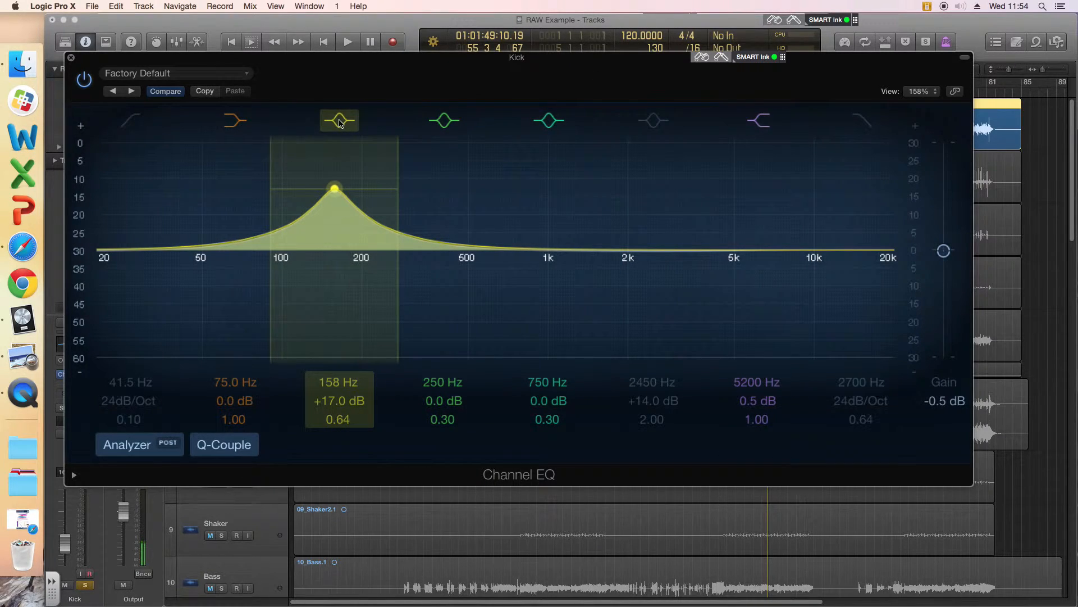
# Step: Switch off the 158 Hz bell band, toggle the Analyzer off and on, and play the kick to view its spectrum
pyautogui.click(340, 120)
pyautogui.click(136, 446)
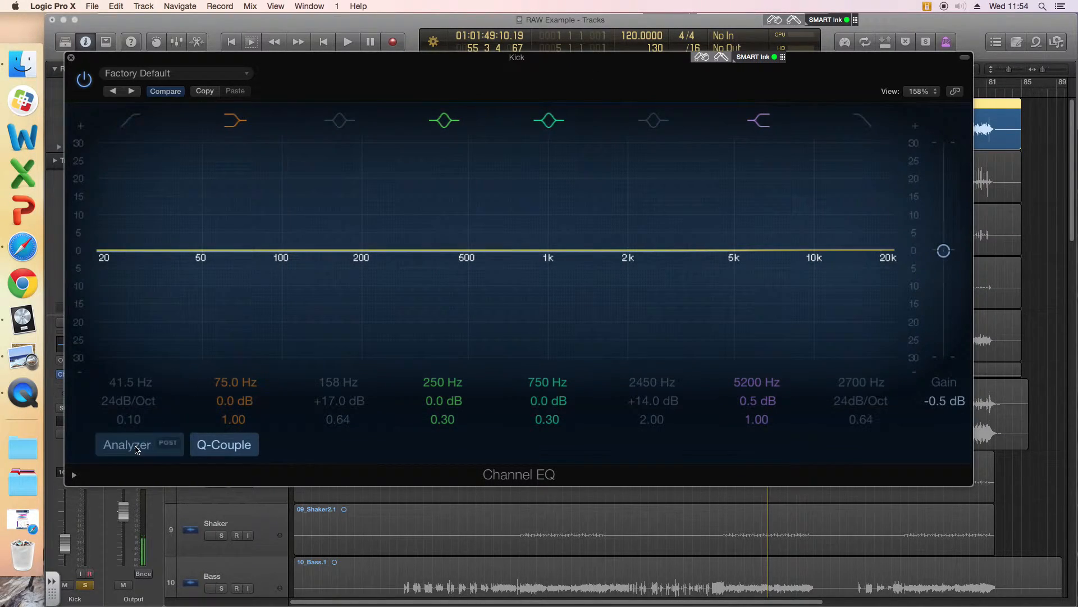
pyautogui.click(136, 447)
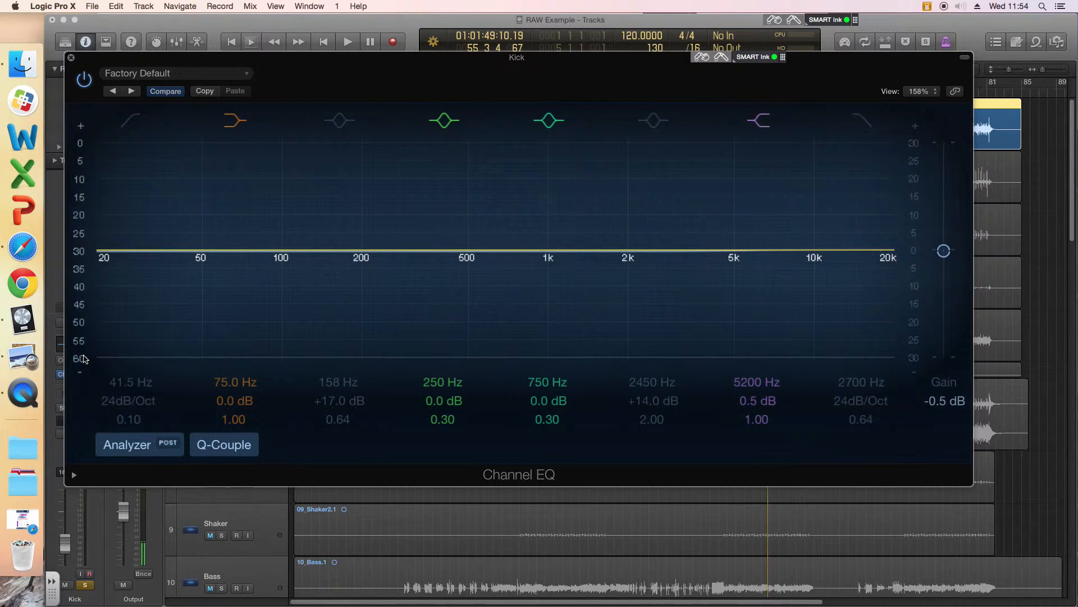
pyautogui.press('space')
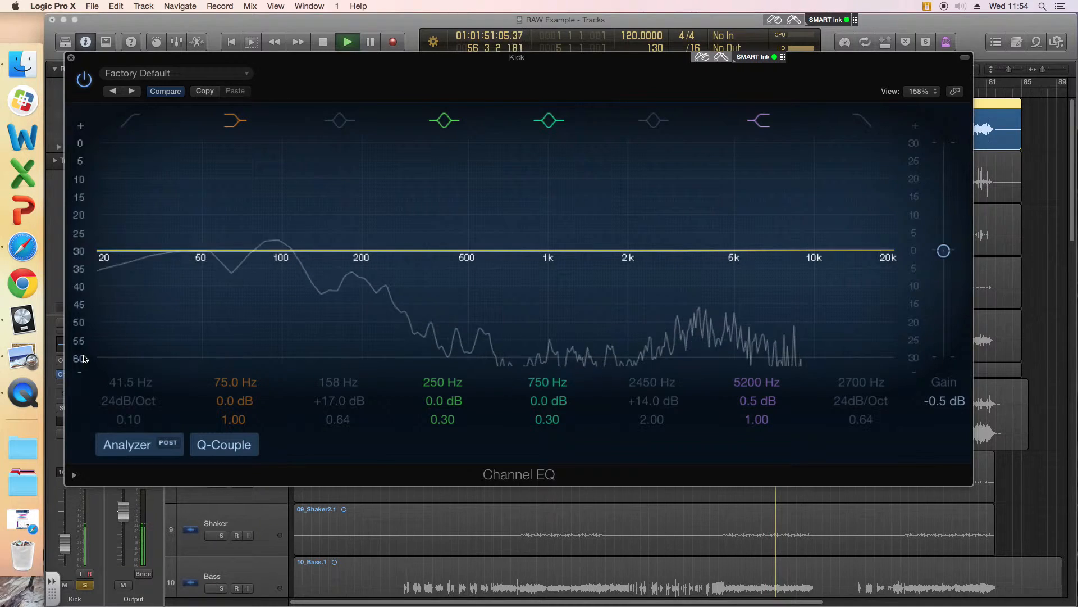
# Step: Stop playback, toggle the 41.5 Hz low-cut and 2700 Hz high-cut filters on and off, and switch on the 158 Hz bell band
pyautogui.press('space')
pyautogui.click(130, 121)
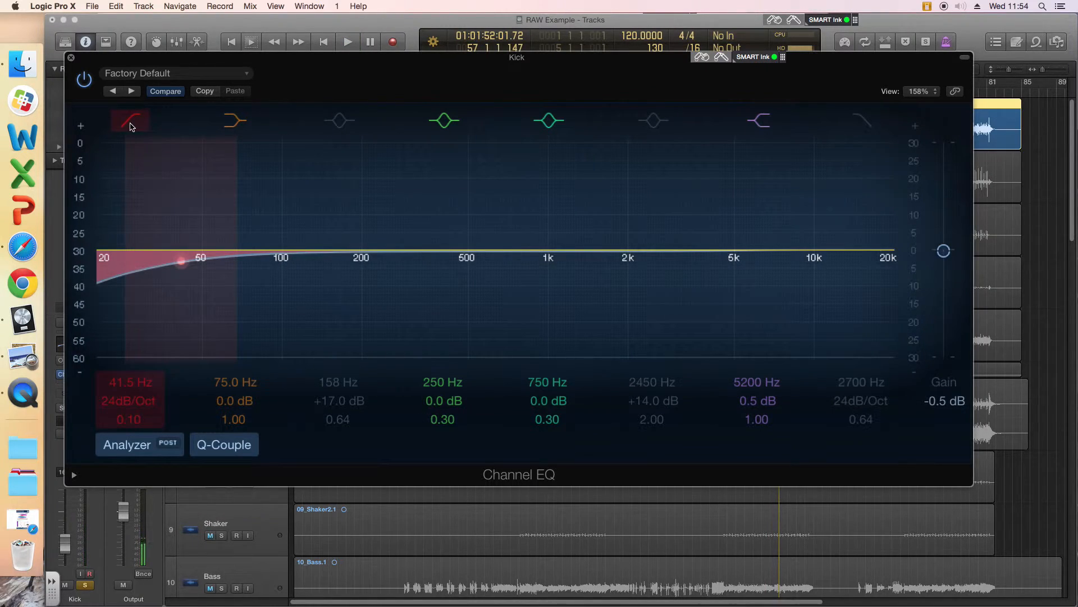
pyautogui.click(130, 124)
pyautogui.click(336, 121)
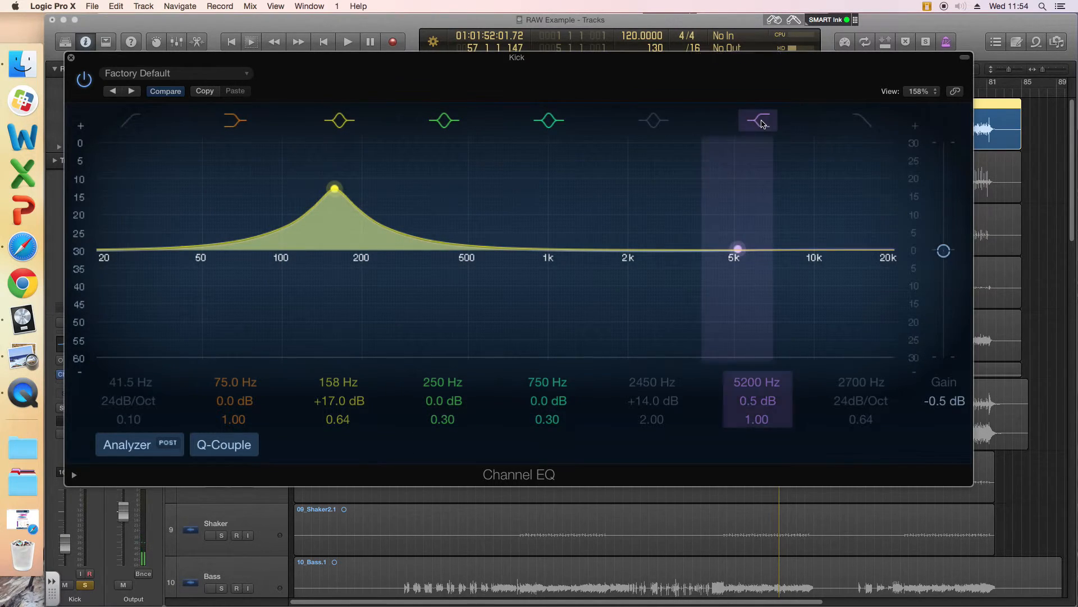
pyautogui.click(863, 121)
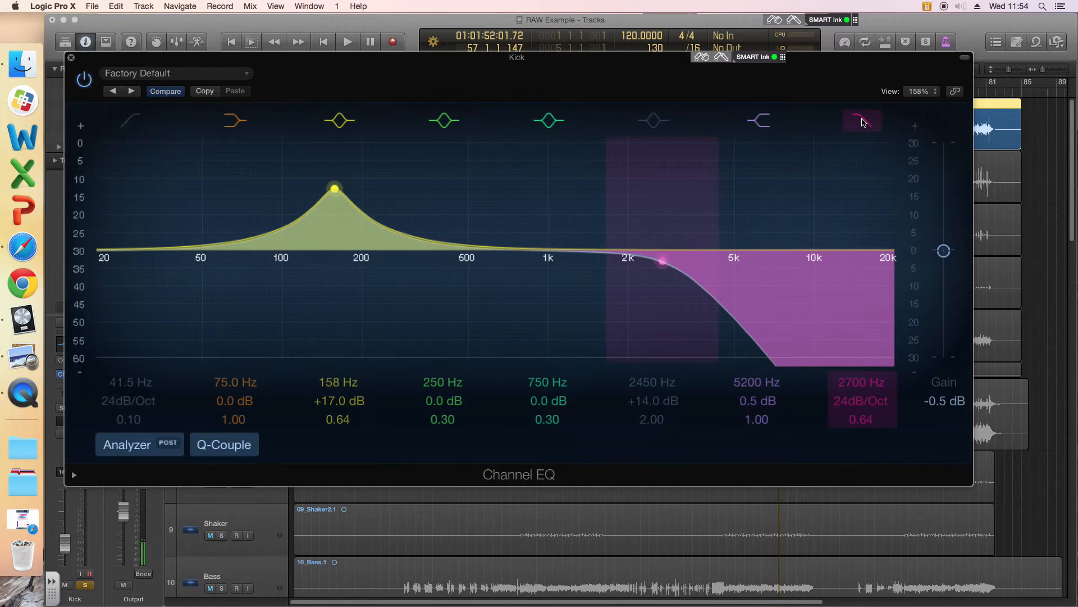
pyautogui.click(863, 122)
# Step: Switch off the 5200 Hz high shelf, the 750, 250 and 158 Hz bells and the 75 Hz low shelf, and move the EQ window slightly
pyautogui.click(760, 121)
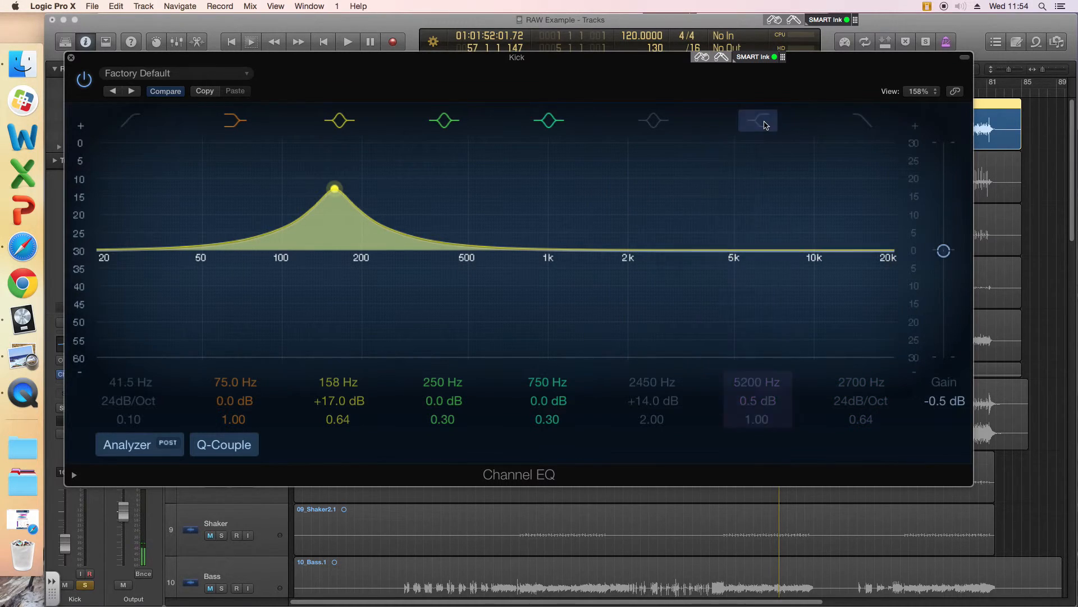
pyautogui.click(549, 121)
pyautogui.click(444, 121)
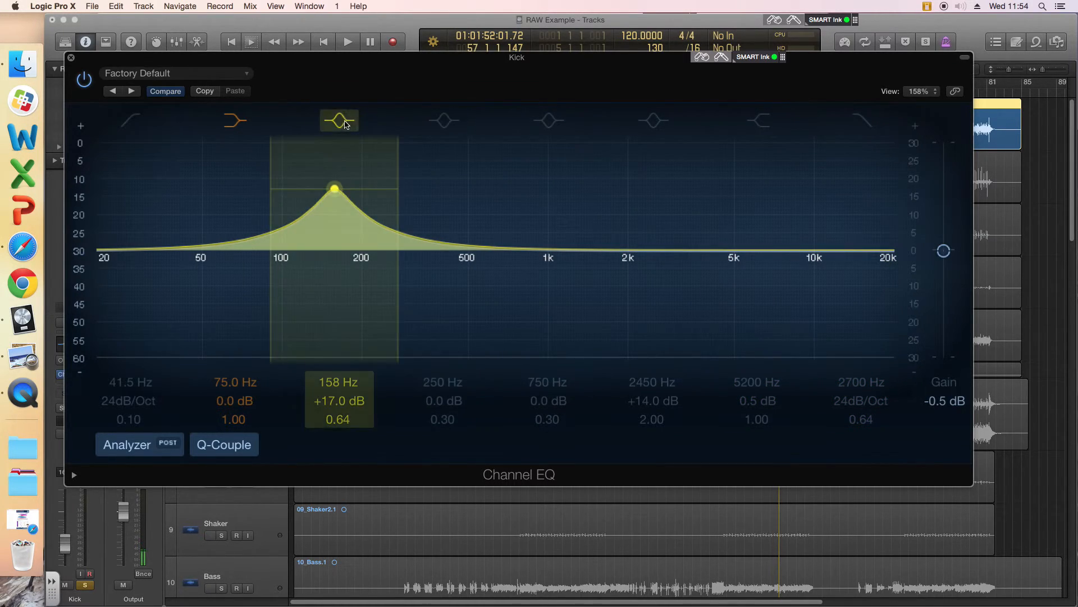
pyautogui.click(339, 122)
pyautogui.click(235, 122)
pyautogui.moveTo(301, 67); pyautogui.dragTo(315, 67)
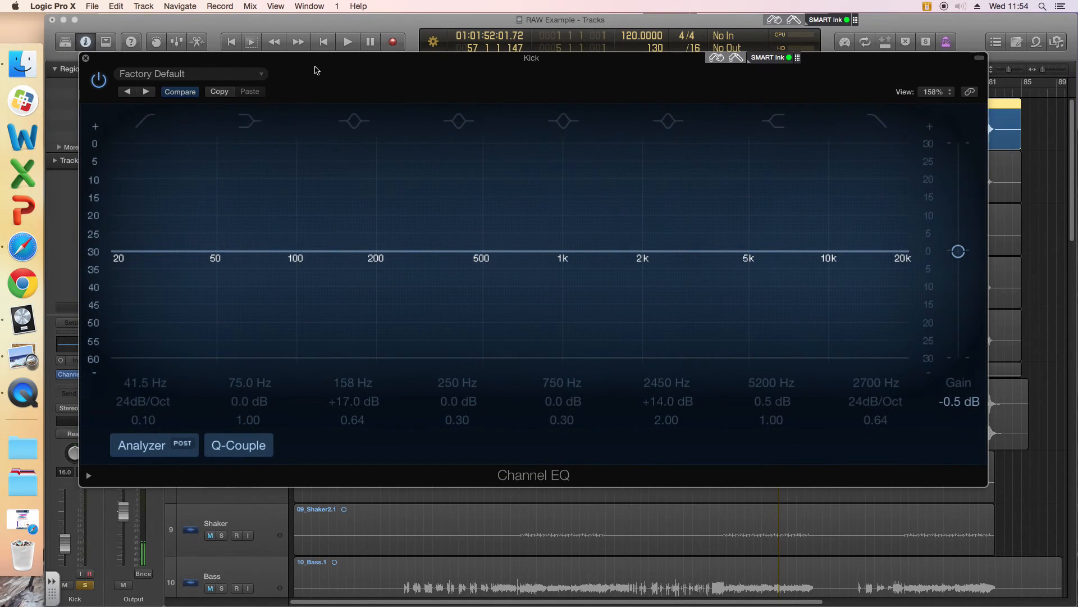